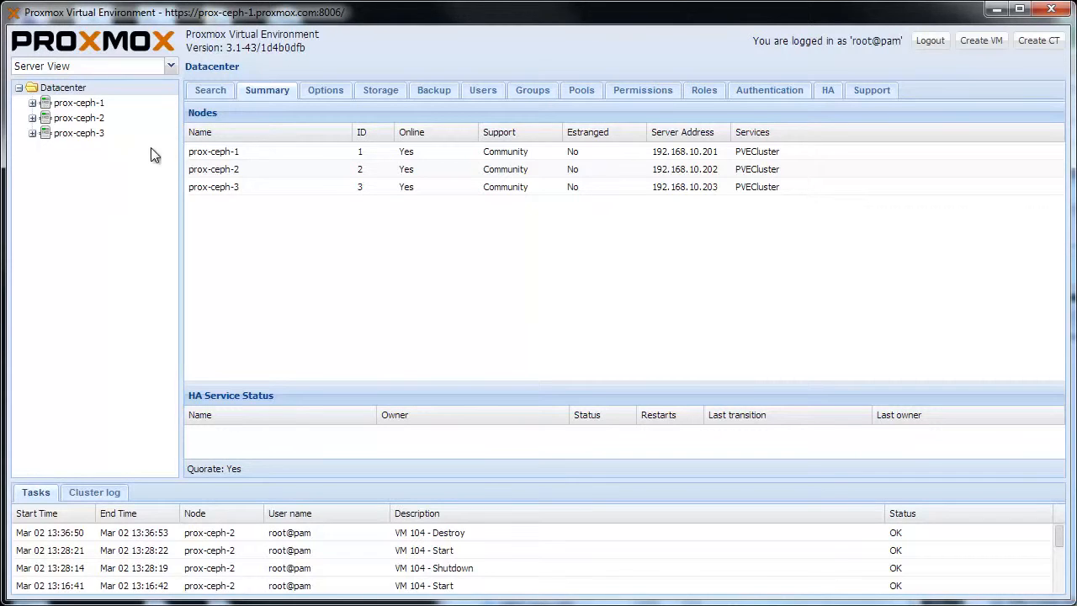
# - Start a new virtual machine on node prox-ceph-2 and name it windows7-spice
pyautogui.click(993, 51)
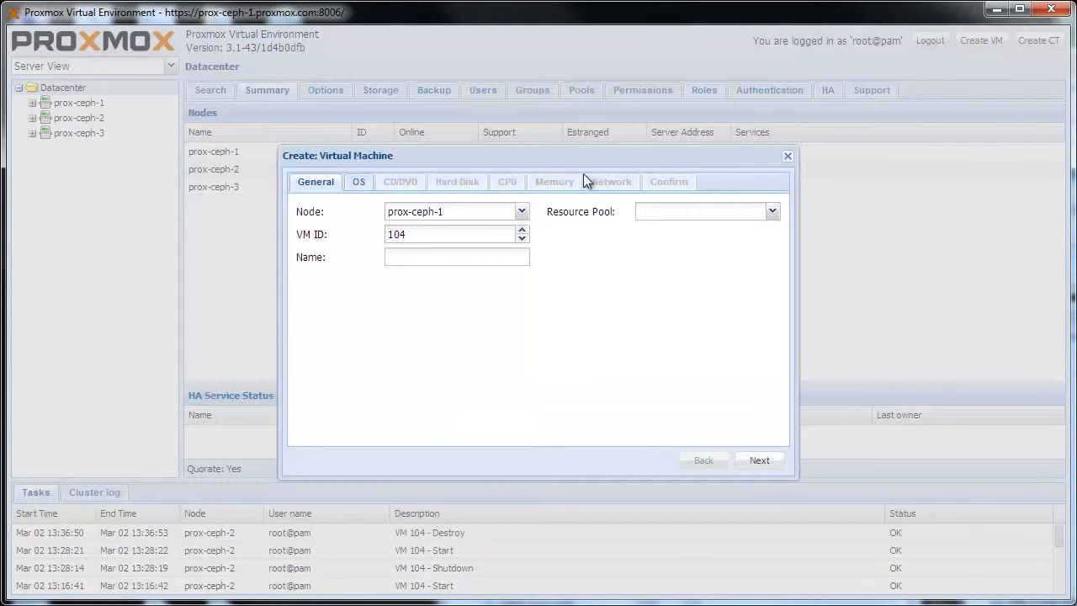
pyautogui.click(522, 211)
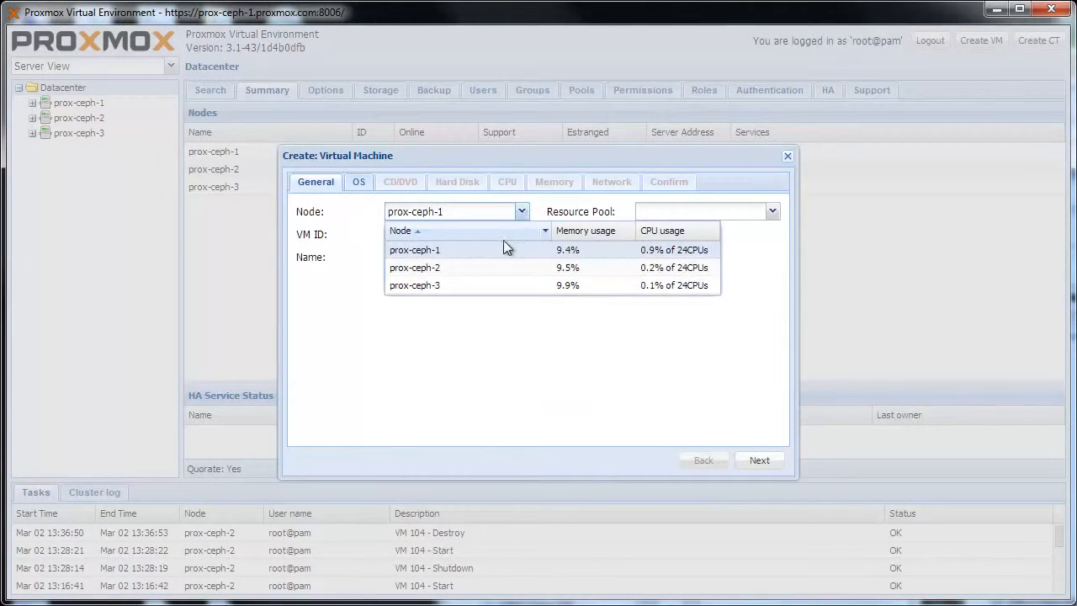
pyautogui.click(504, 266)
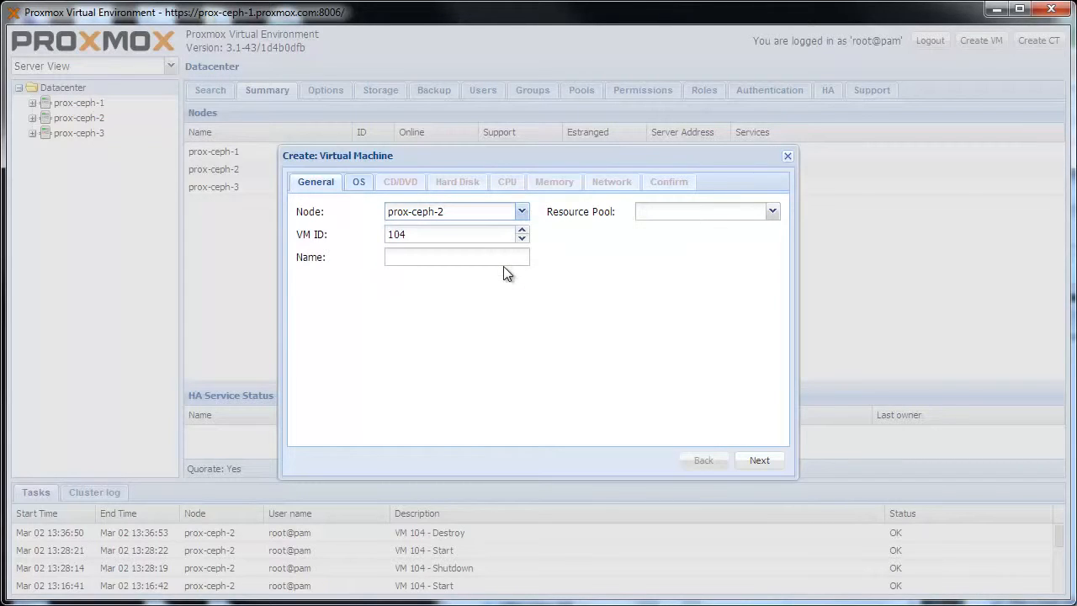
pyautogui.click(440, 235)
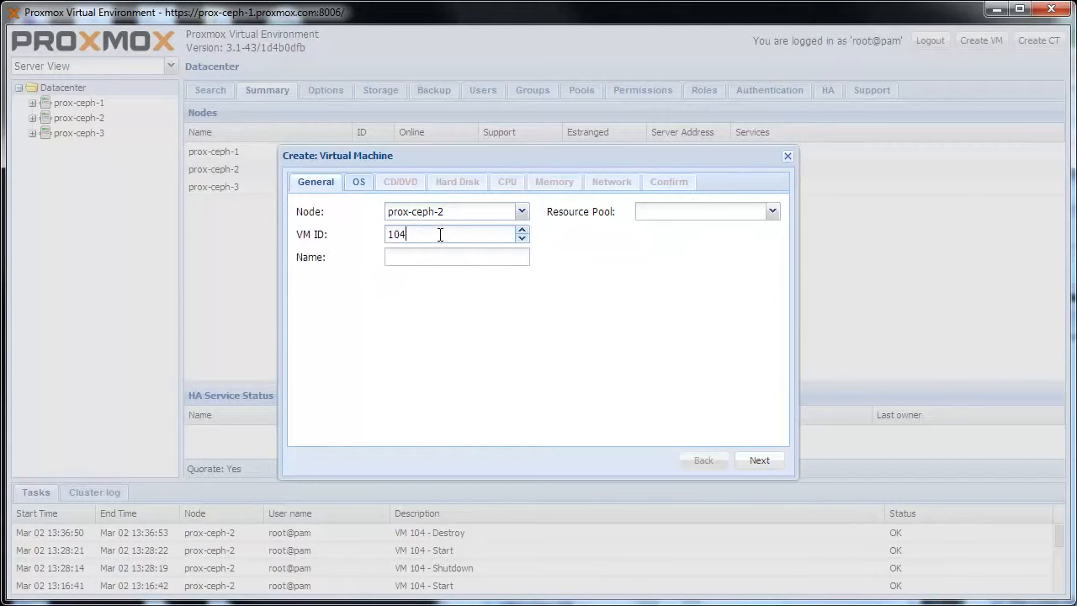
pyautogui.click(444, 256)
pyautogui.write('windows7-spice')
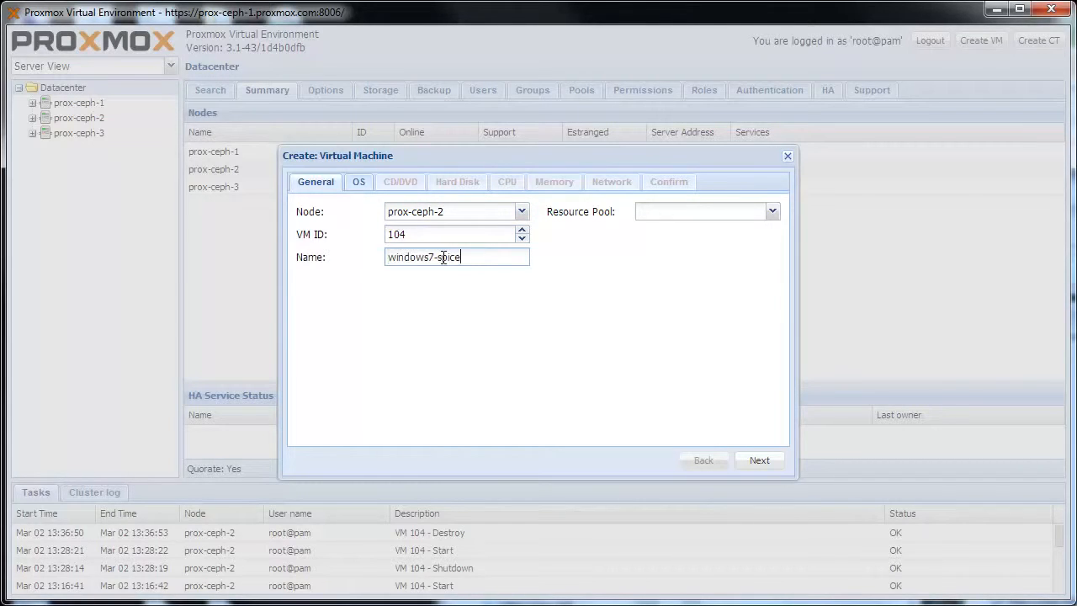
pyautogui.click(773, 462)
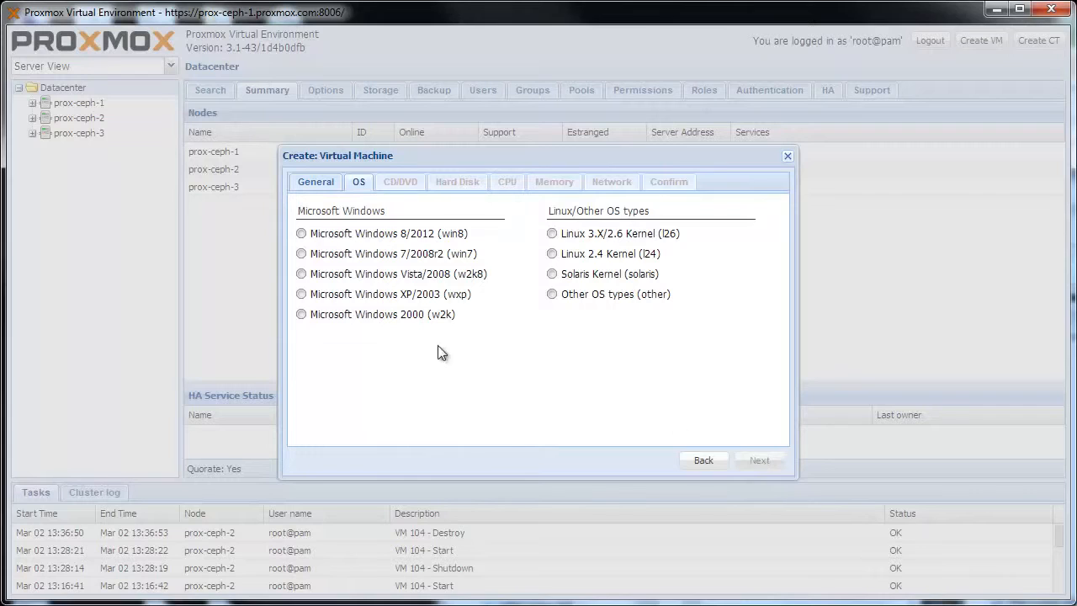
# - Choose Microsoft Windows 7/2008r2 as the guest OS and the en_windows_7_professional_with_sp1_x64 ISO from iso-templates as the installation disc
pyautogui.click(308, 261)
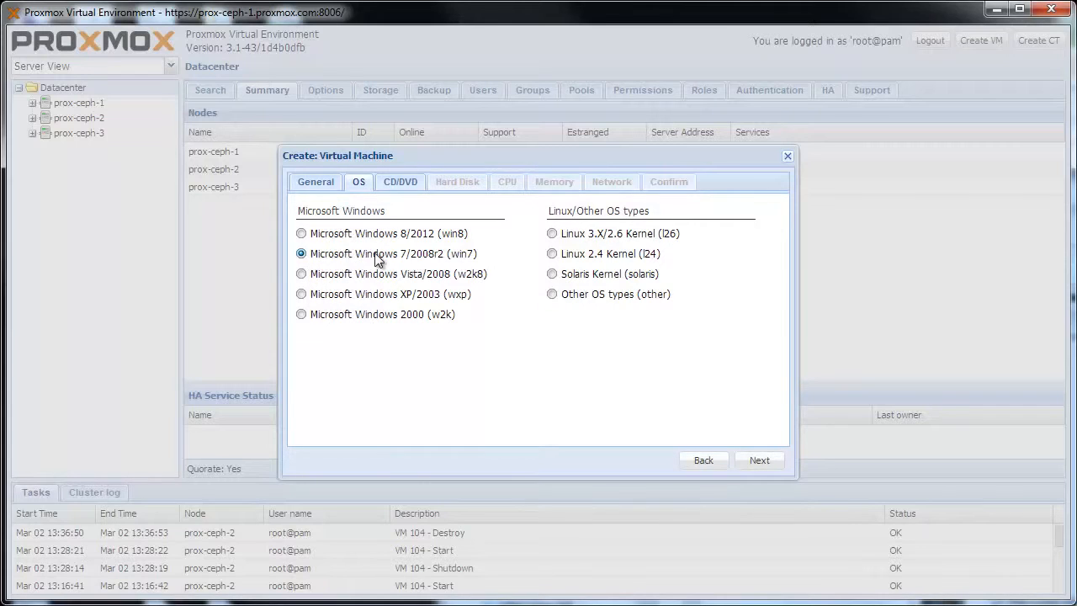
pyautogui.click(753, 465)
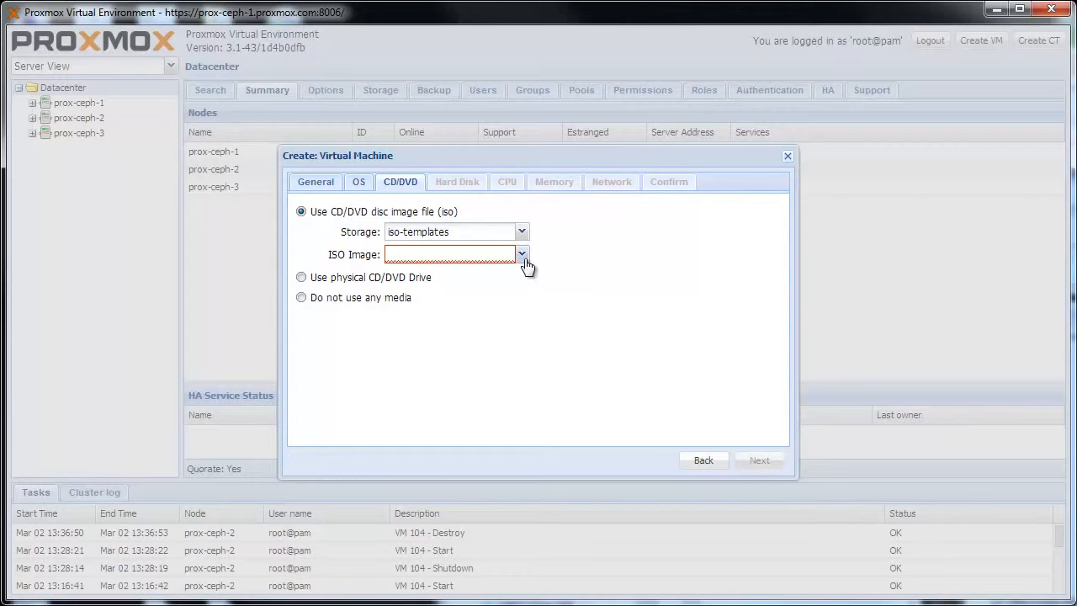
pyautogui.click(522, 254)
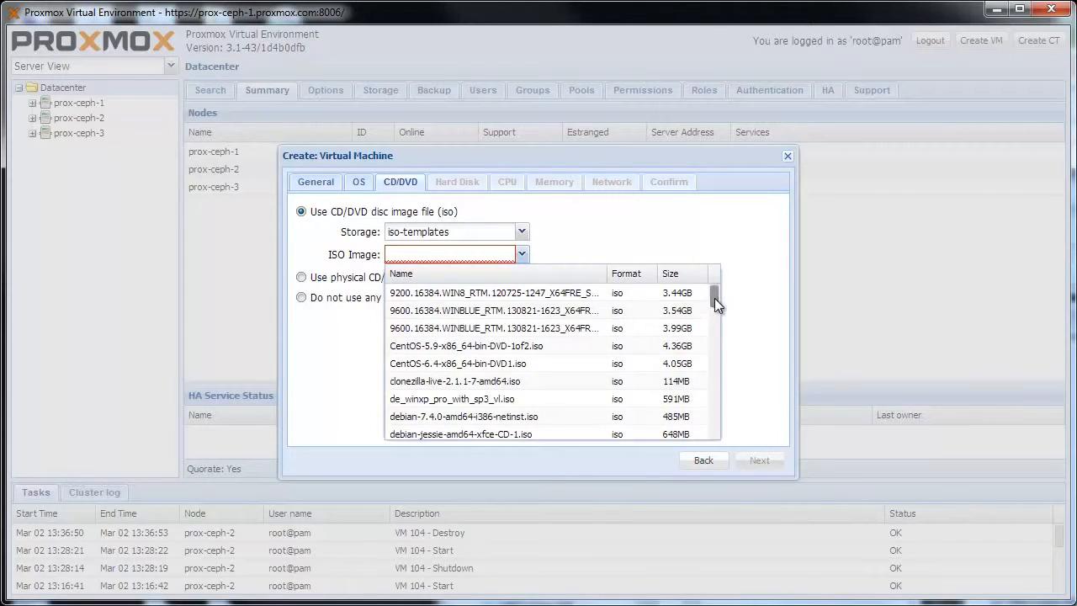
pyautogui.moveTo(715, 298); pyautogui.dragTo(716, 313)
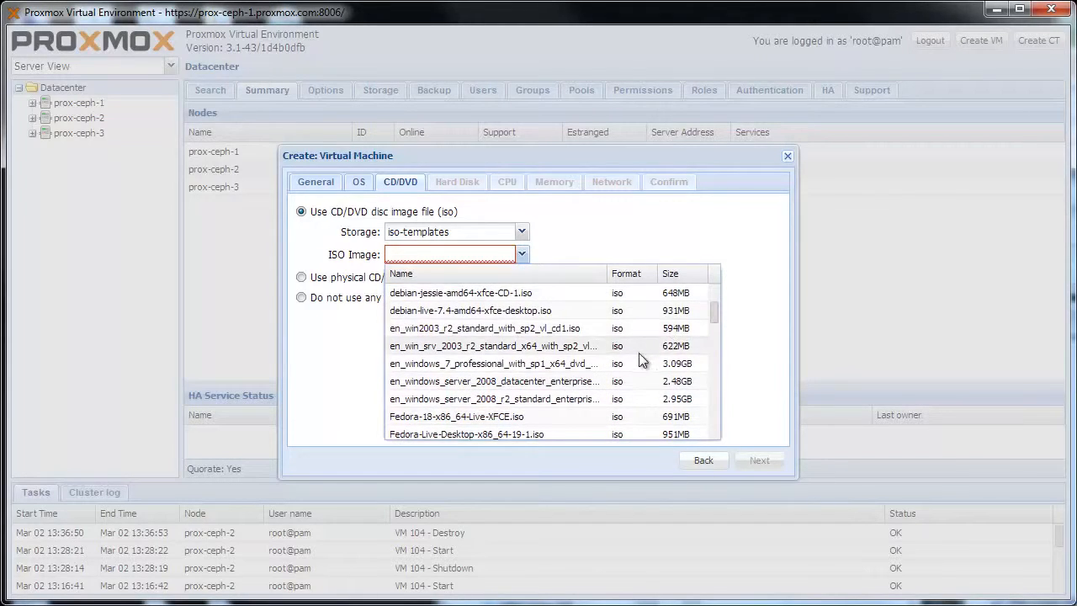
pyautogui.click(587, 365)
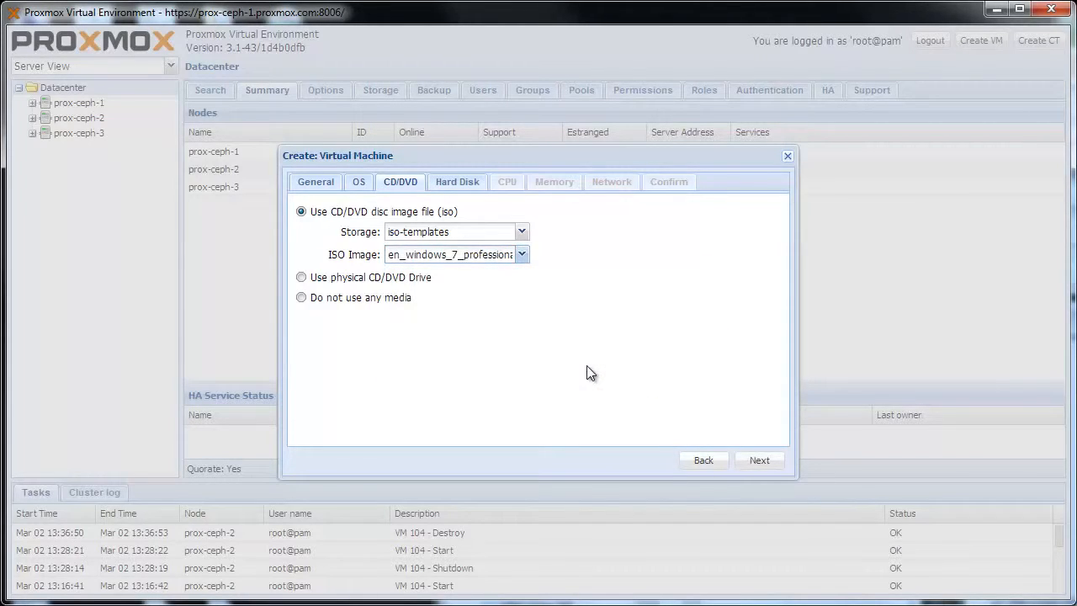
pyautogui.click(752, 463)
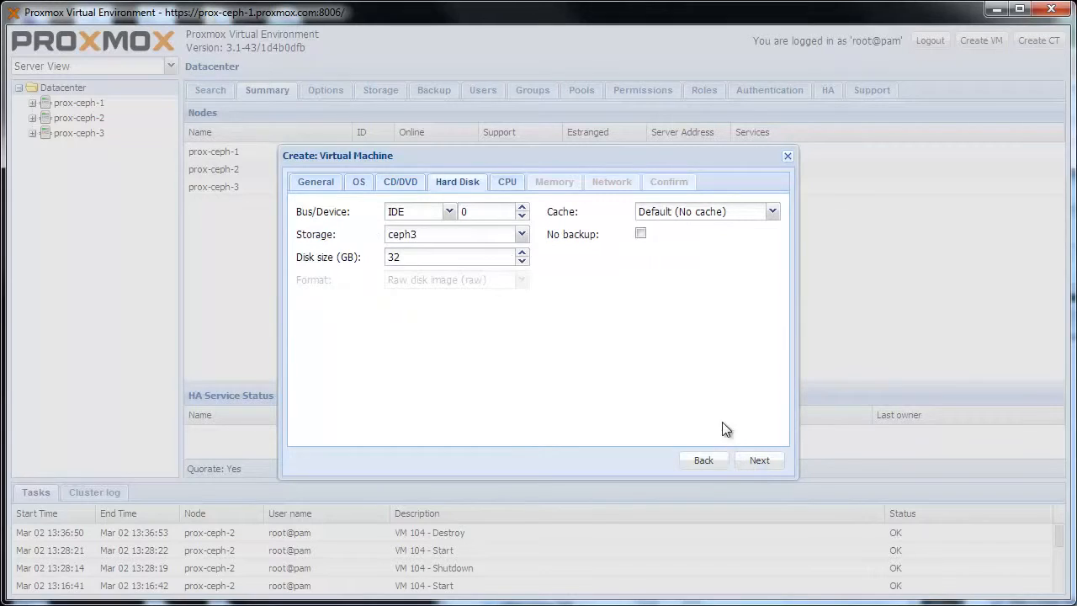
# - Configure the VM's hard disk with the VIRTIO bus, ceph3 storage and Write back cache
pyautogui.click(449, 211)
pyautogui.click(439, 270)
pyautogui.click(522, 234)
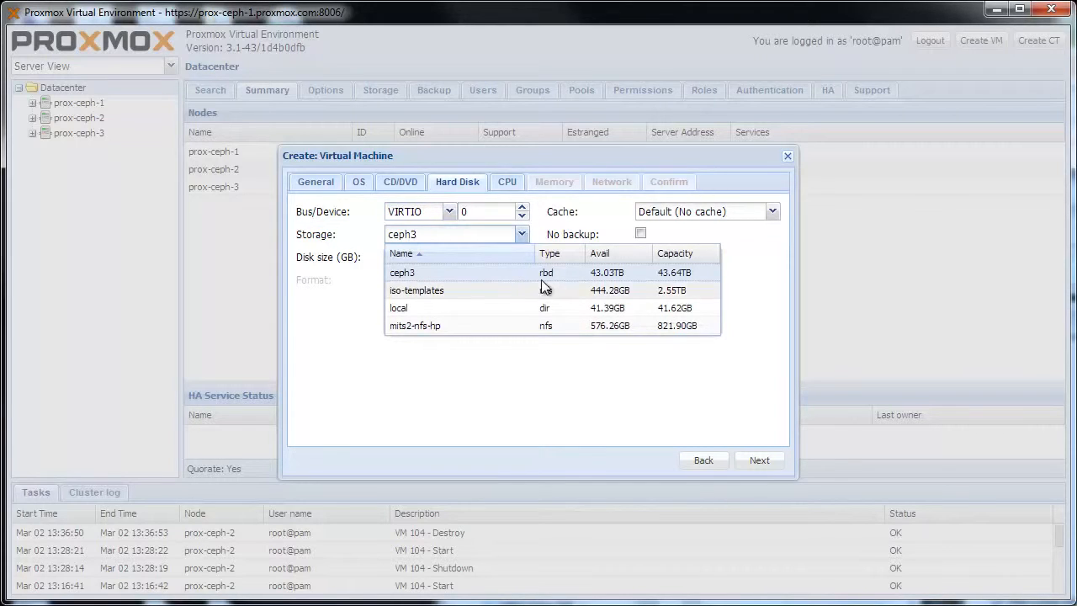
pyautogui.click(445, 272)
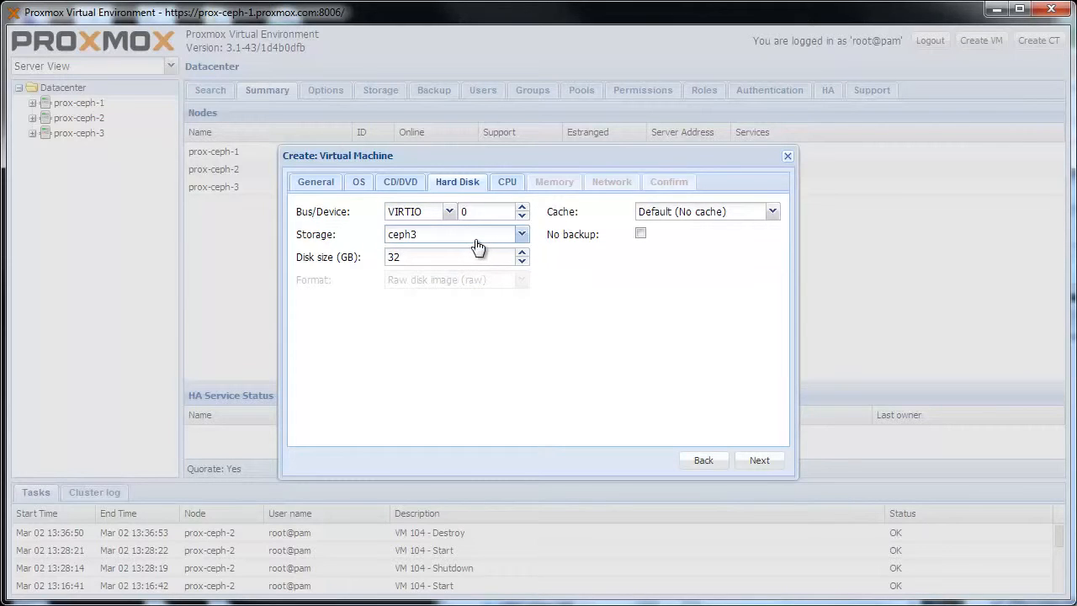
pyautogui.click(772, 213)
pyautogui.click(677, 286)
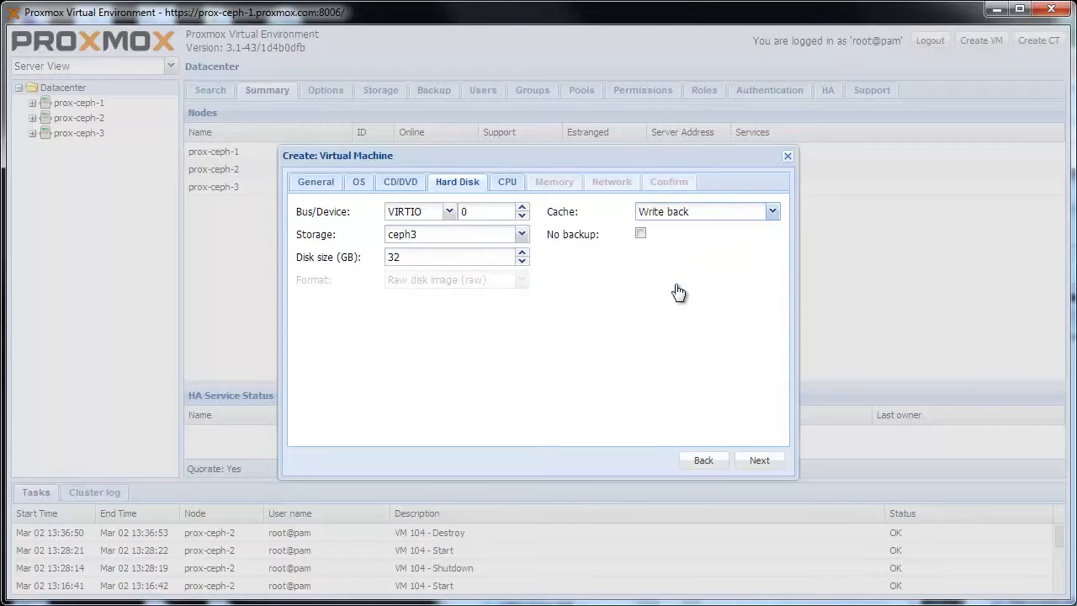
pyautogui.click(763, 462)
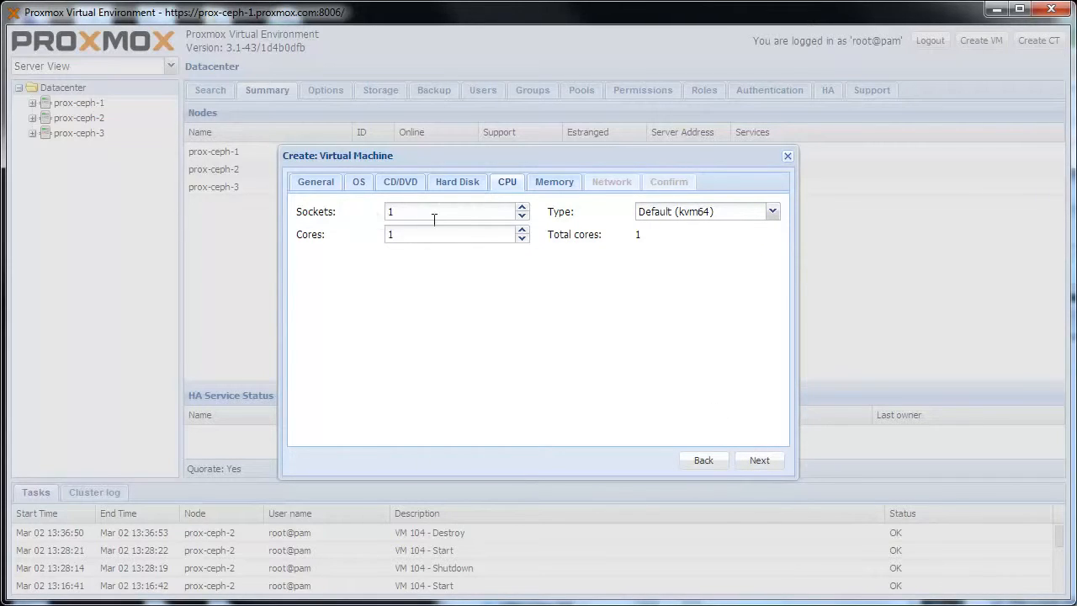
# - Give the VM's processor 6 cores and keep the Default (kvm64) CPU type
pyautogui.click(522, 232)
pyautogui.click(523, 232)
pyautogui.click(522, 232)
pyautogui.click(523, 233)
pyautogui.click(522, 232)
pyautogui.click(680, 214)
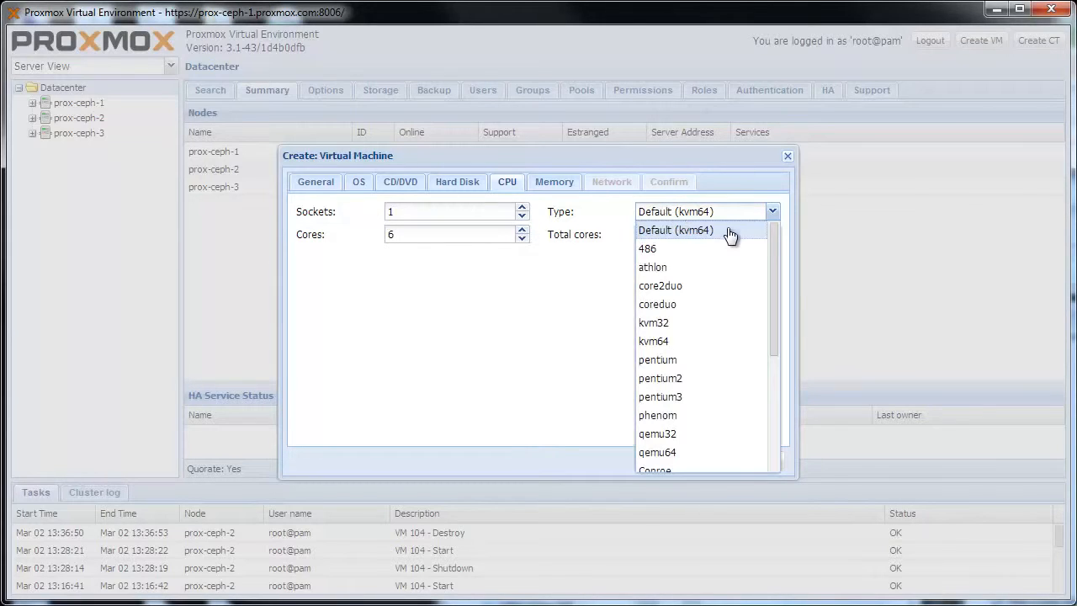
pyautogui.click(727, 231)
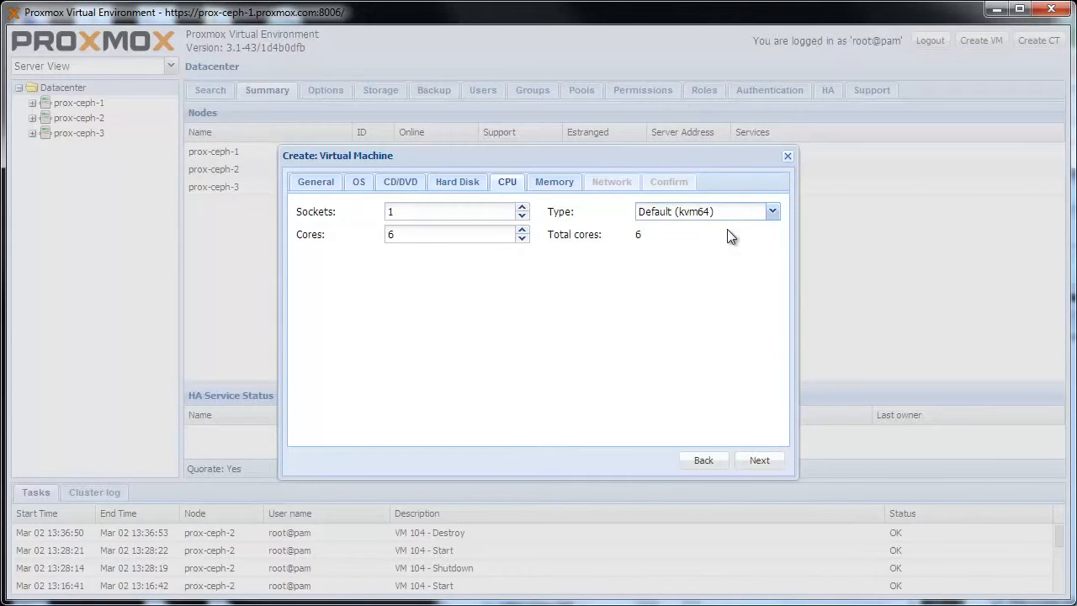
pyautogui.click(780, 462)
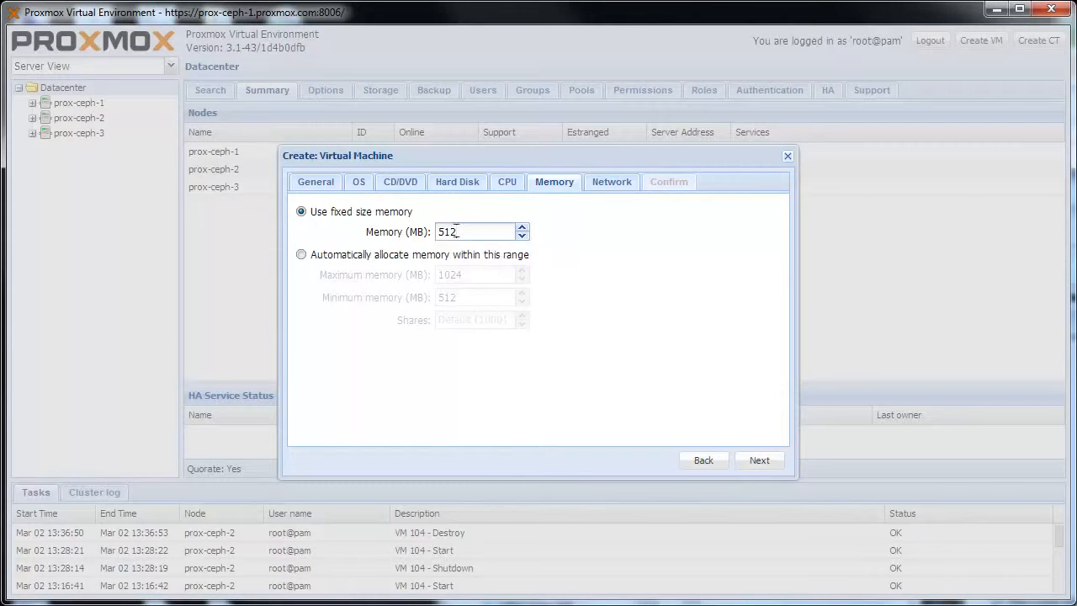
# - Set the VM's fixed memory size to 2048 MB
pyautogui.moveTo(456, 232); pyautogui.dragTo(434, 231)
pyautogui.write('2048')
pyautogui.click(754, 462)
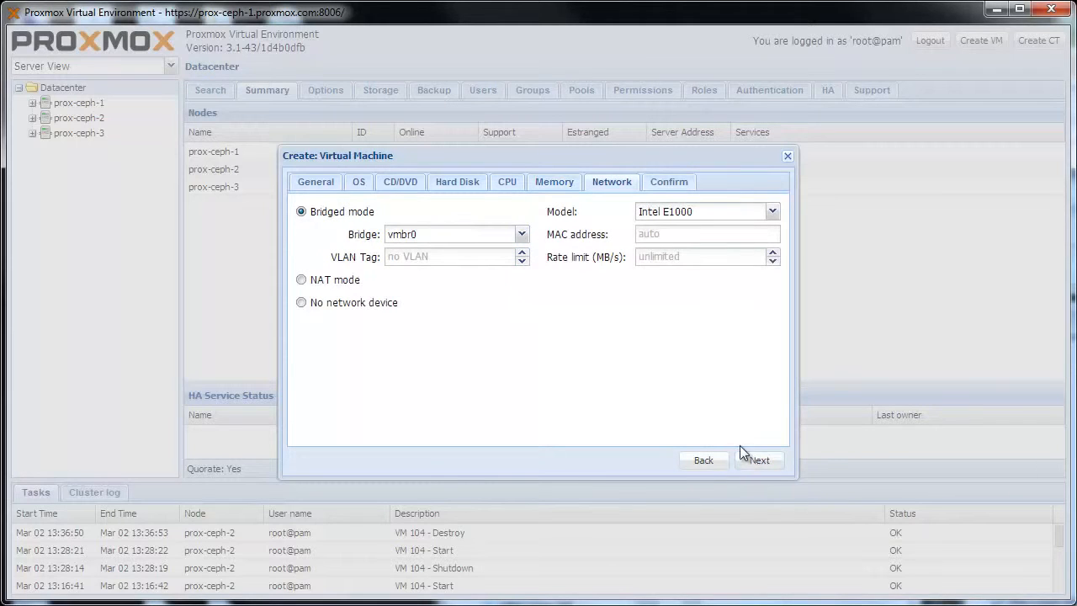
# - Set the network card model to VirtIO (paravirtualized) and finish creating the virtual machine
pyautogui.click(773, 214)
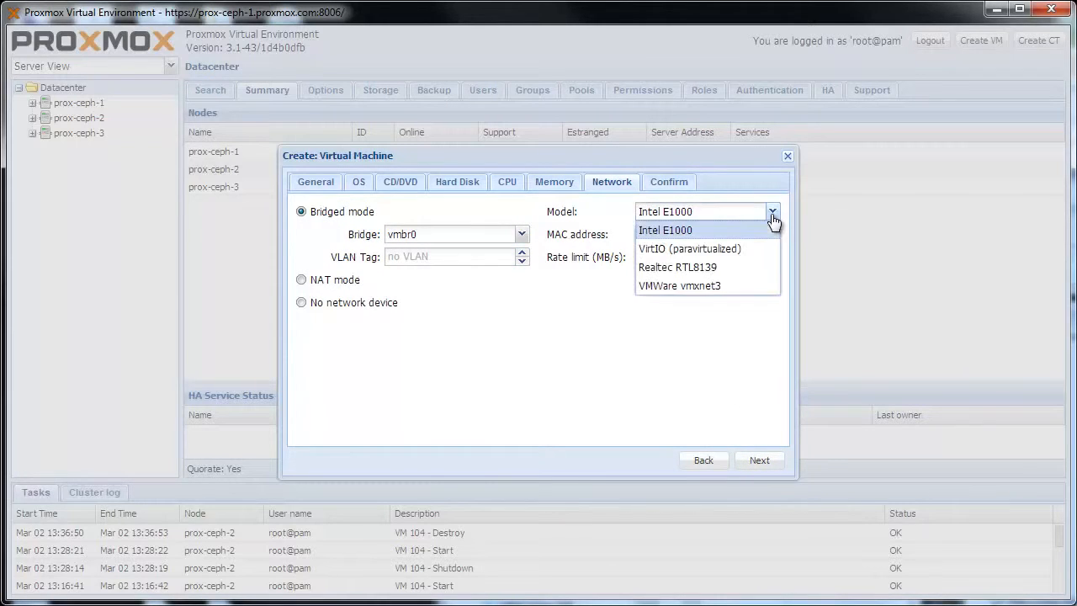
pyautogui.click(744, 255)
pyautogui.click(774, 463)
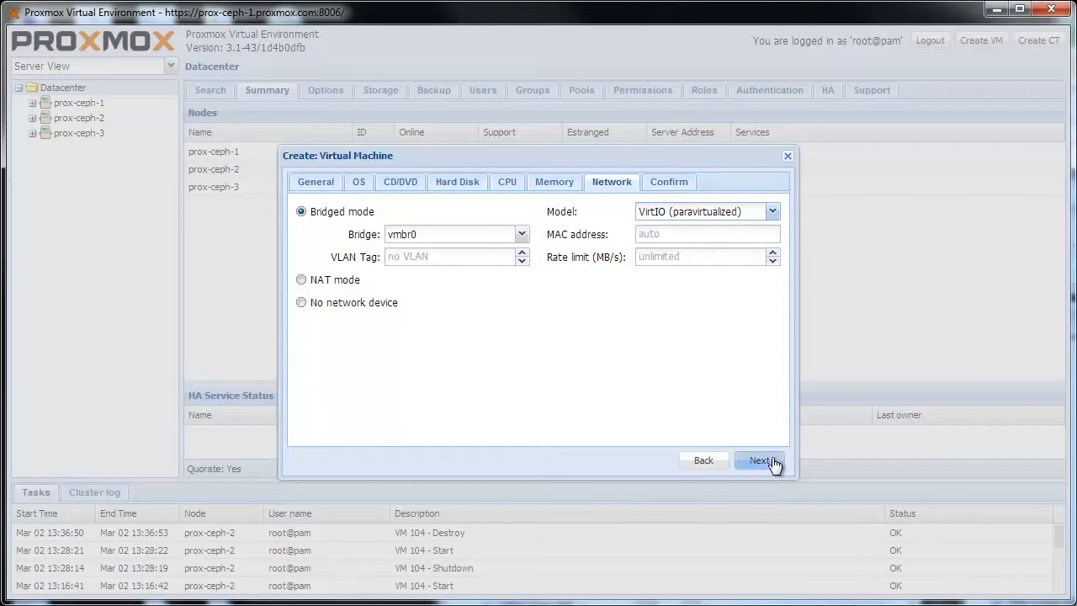
pyautogui.click(774, 463)
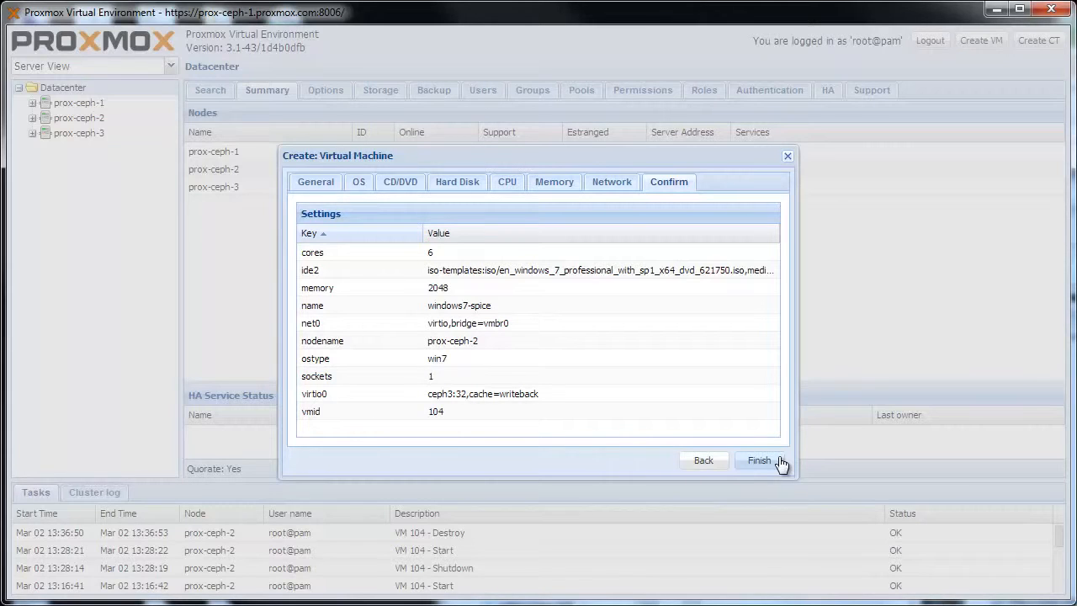
pyautogui.click(780, 462)
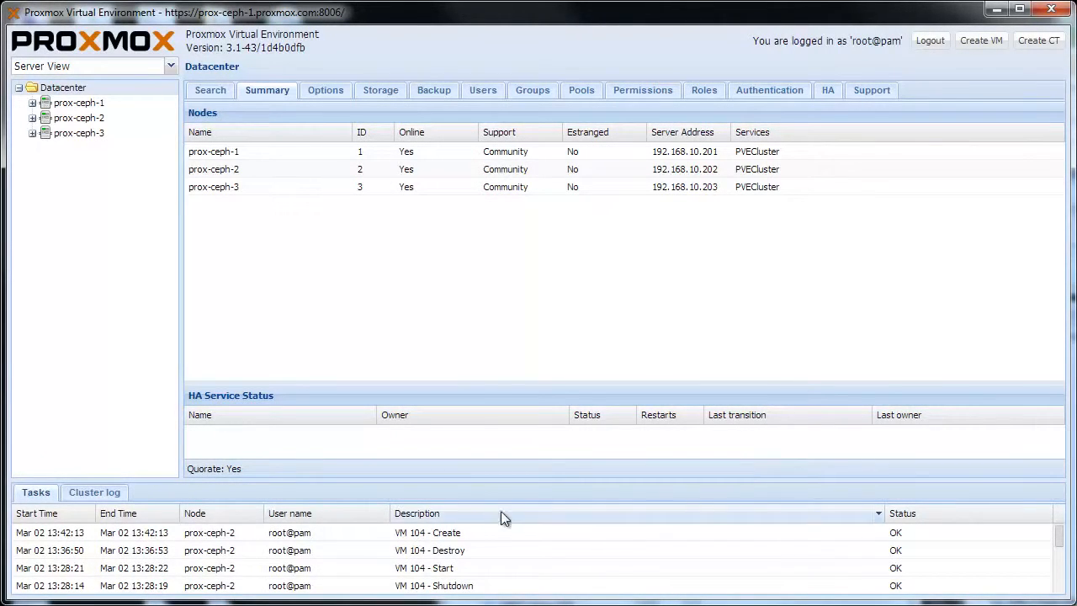
# - Check the output and status of the VM 104 creation task
pyautogui.doubleClick(457, 532)
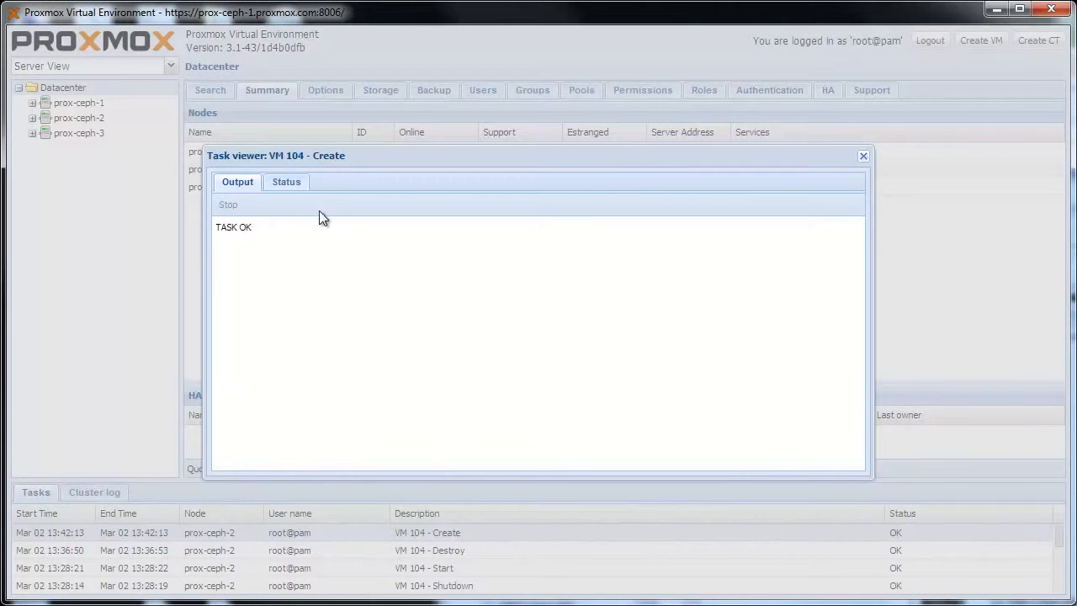
pyautogui.click(303, 186)
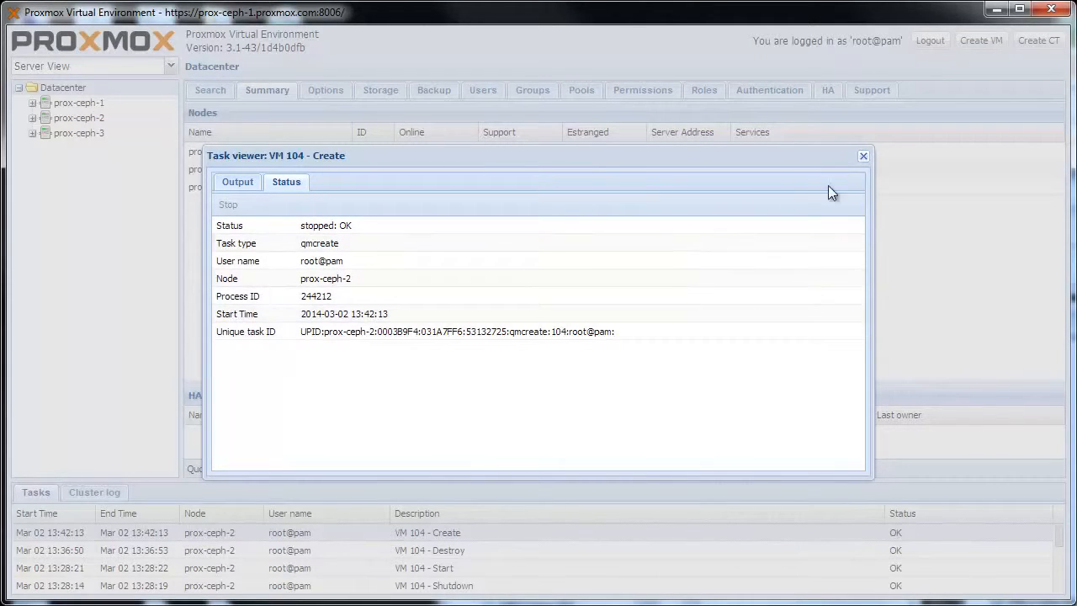
pyautogui.click(863, 156)
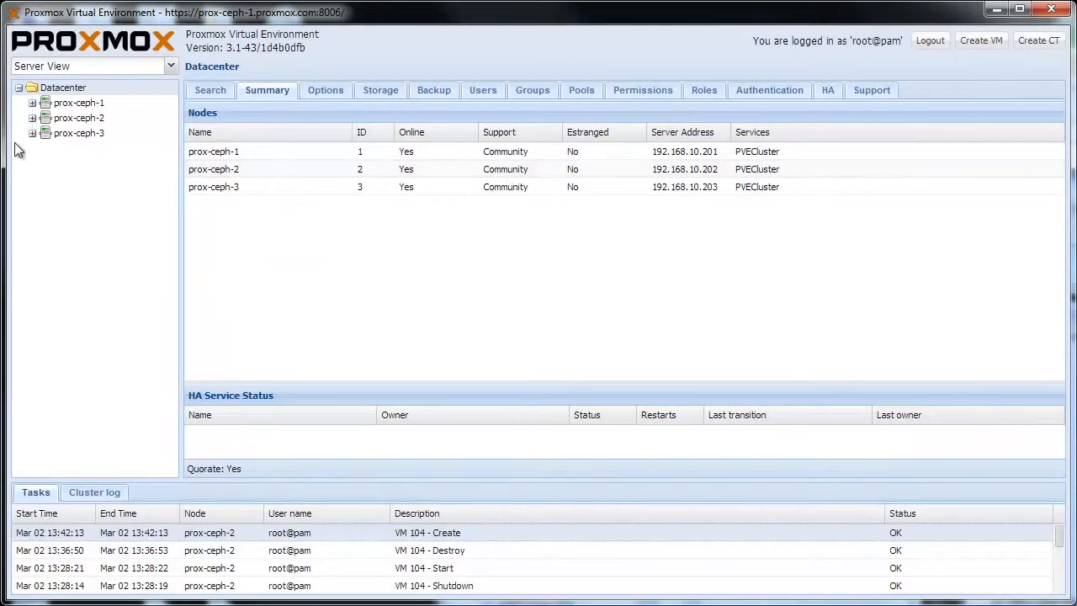
# - Change the graphic card of VM 104 (windows7-spice) on prox-ceph-2 to SPICE
pyautogui.click(32, 118)
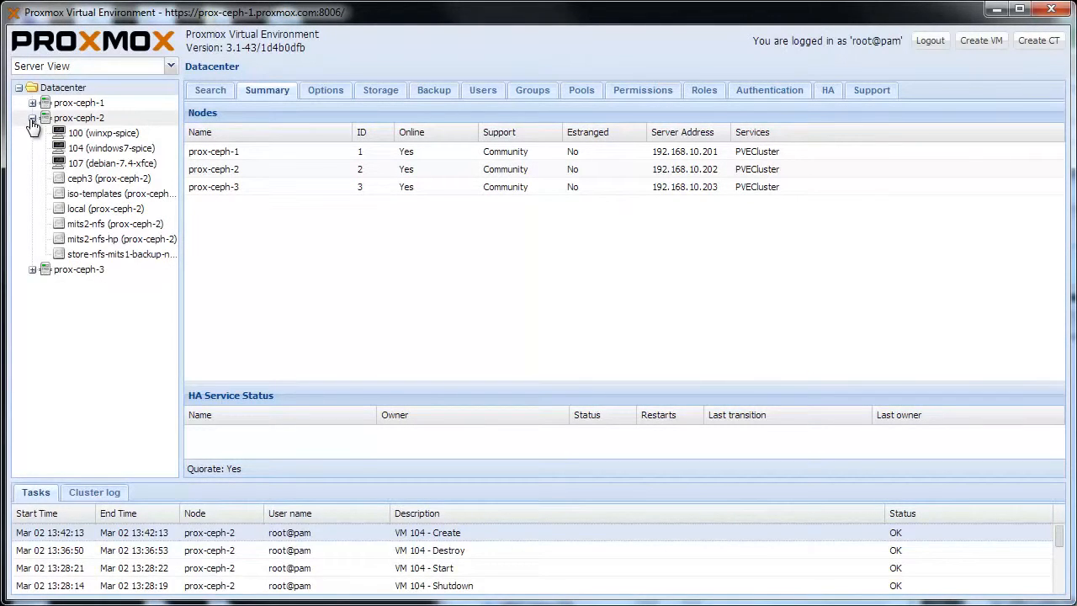
pyautogui.click(96, 149)
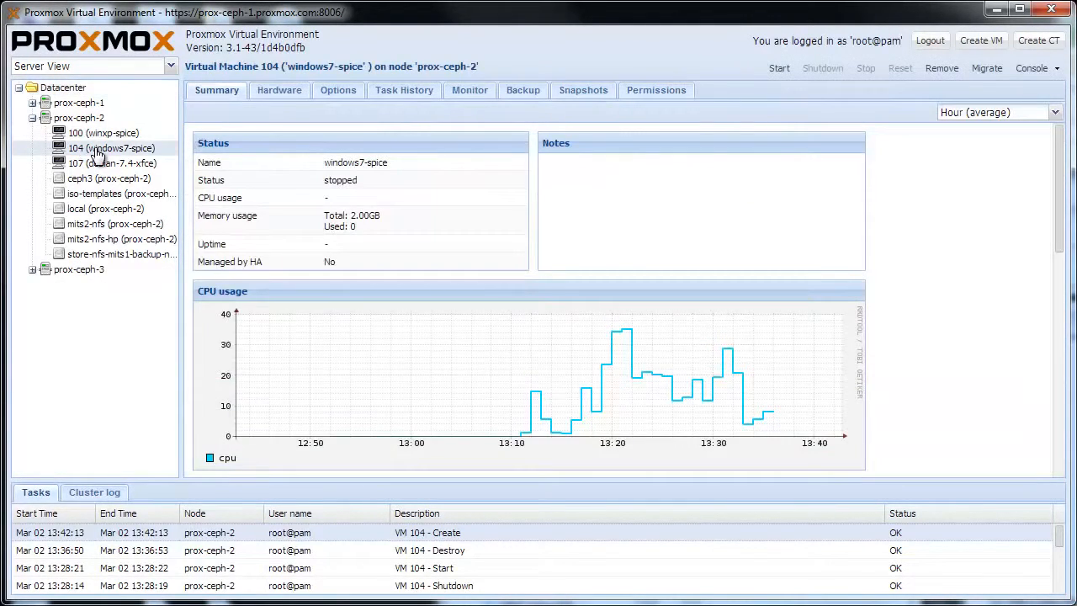
pyautogui.click(287, 96)
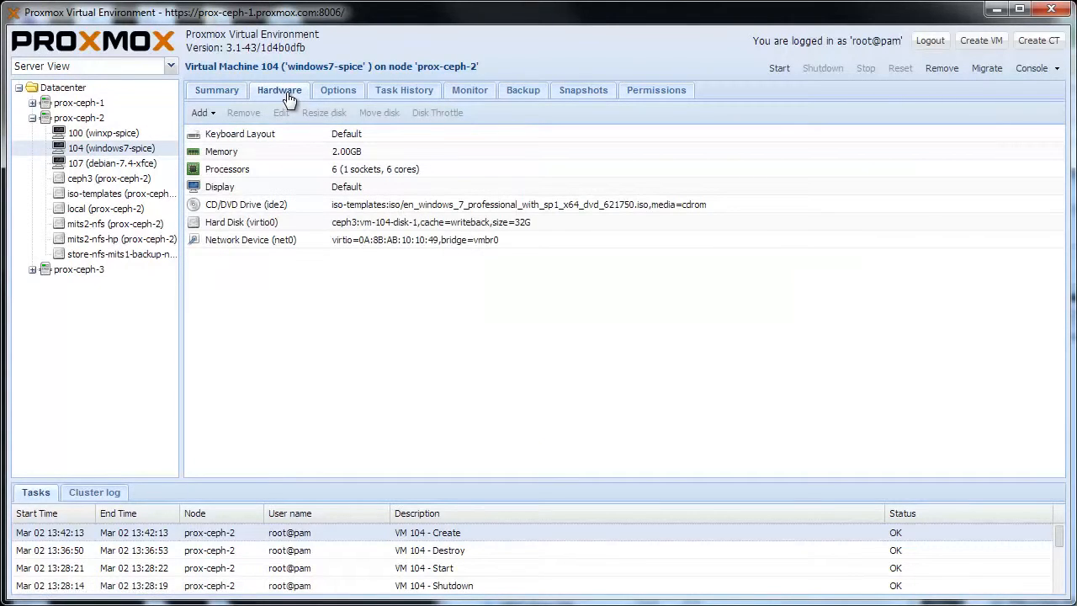
pyautogui.doubleClick(299, 187)
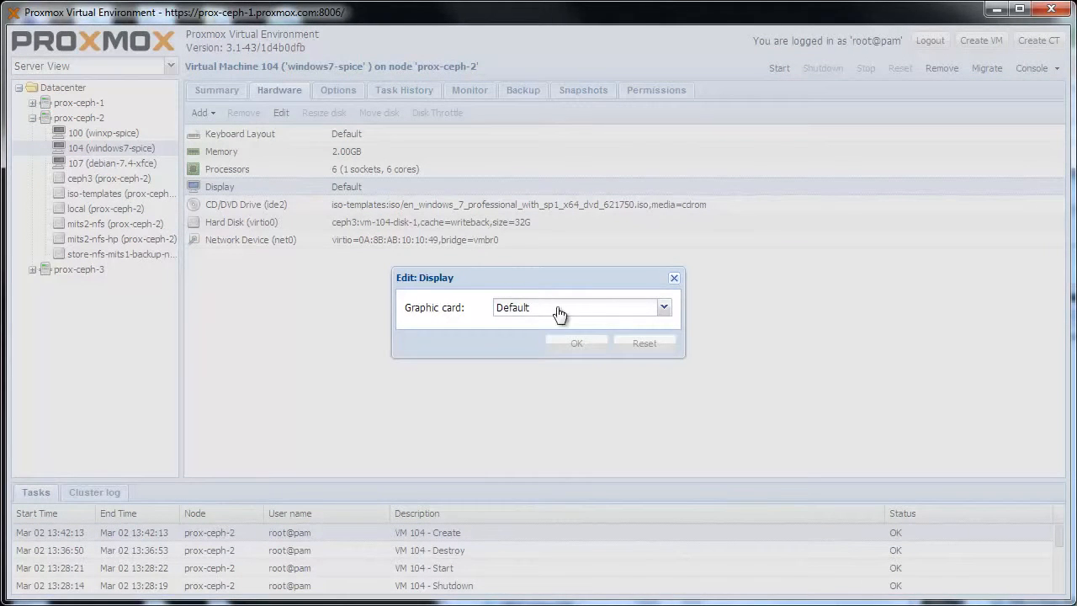
pyautogui.click(663, 308)
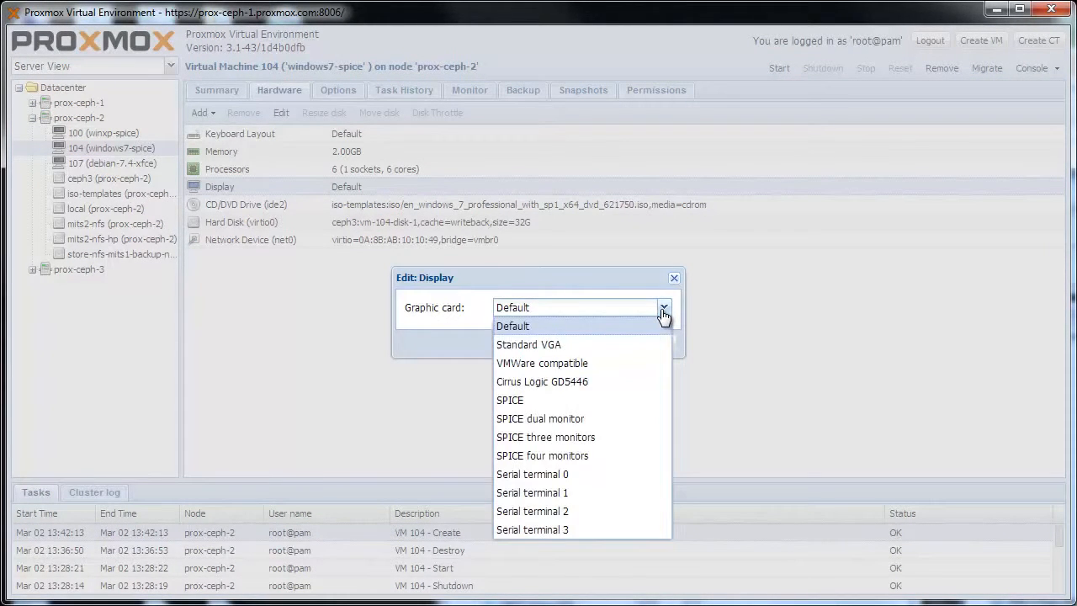
pyautogui.click(640, 402)
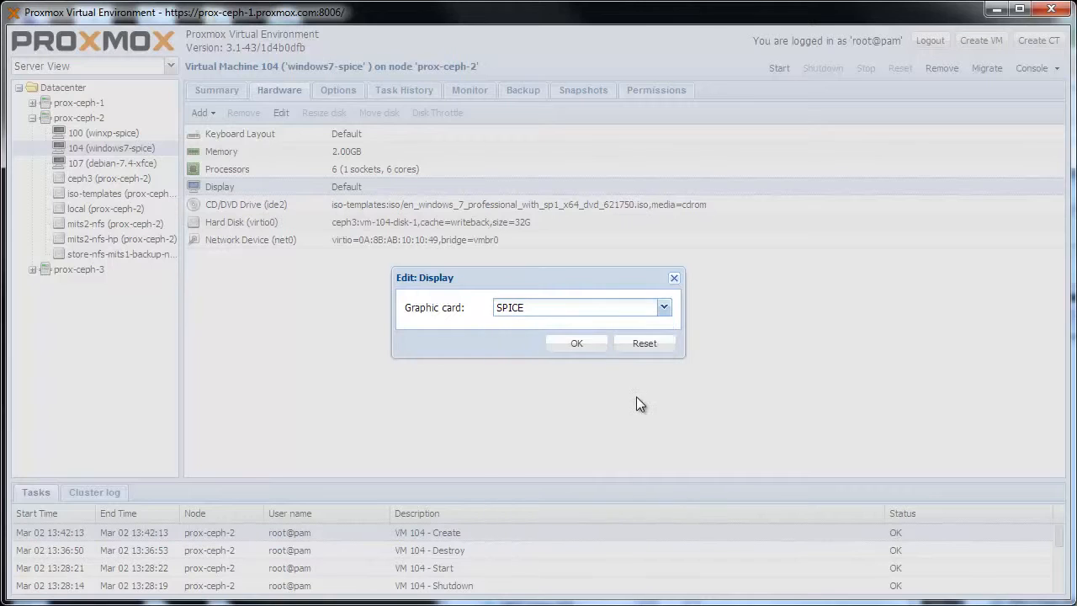
pyautogui.click(577, 344)
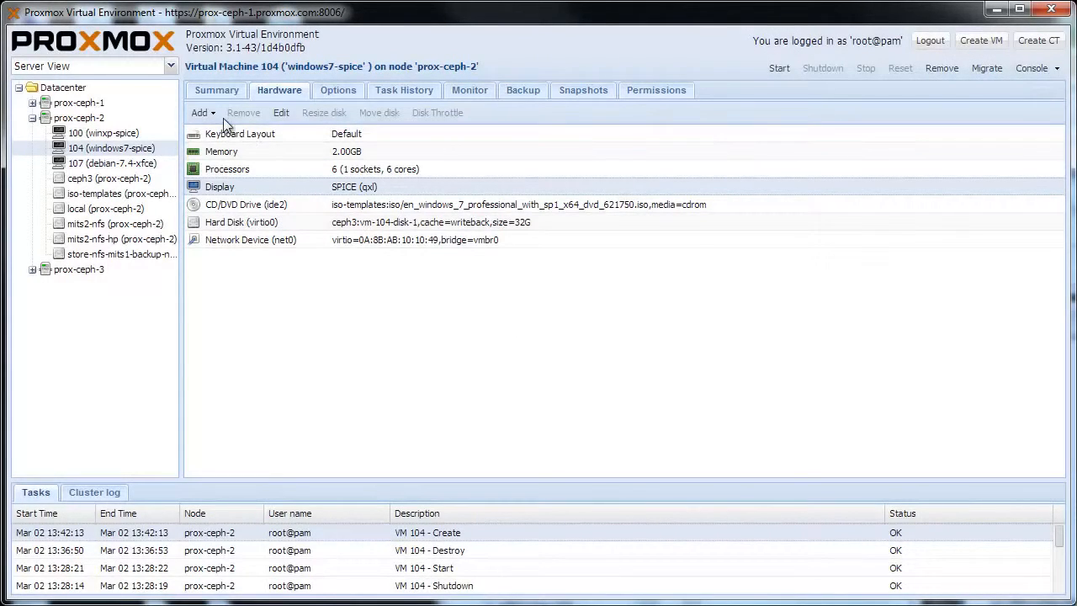
# - Add a CD/DVD drive on IDE 0 to VM 104 using virtio-win-0.1-74.iso from the local storage
pyautogui.click(202, 113)
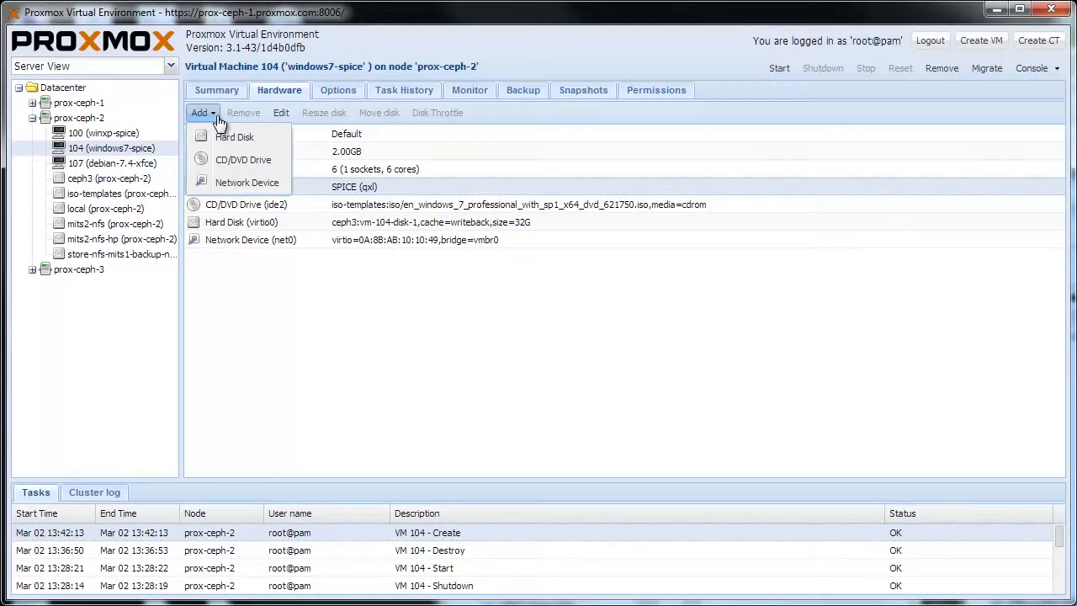
pyautogui.click(243, 161)
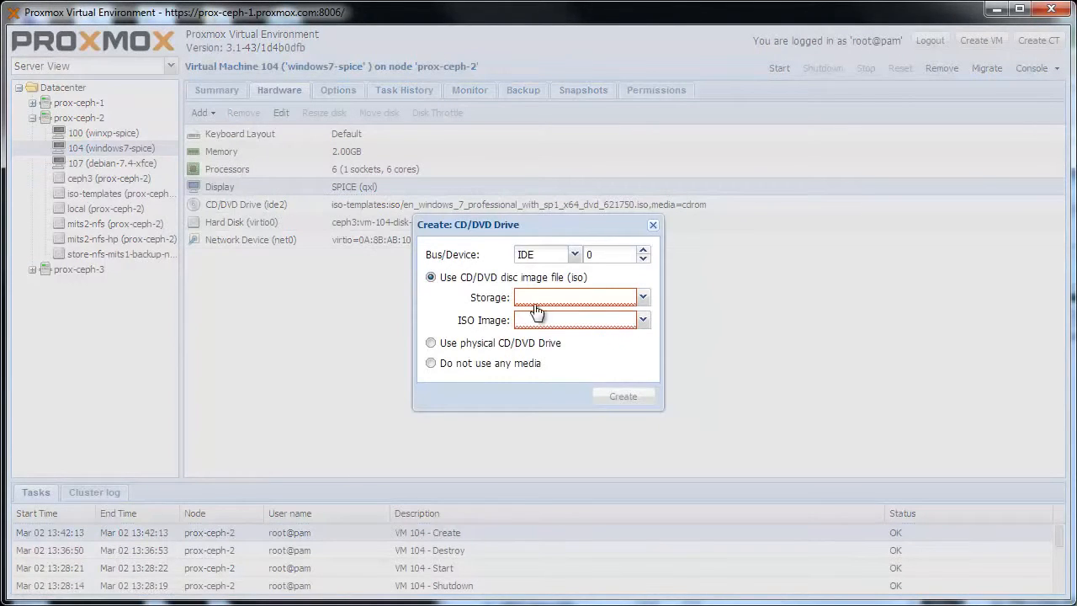
pyautogui.click(562, 303)
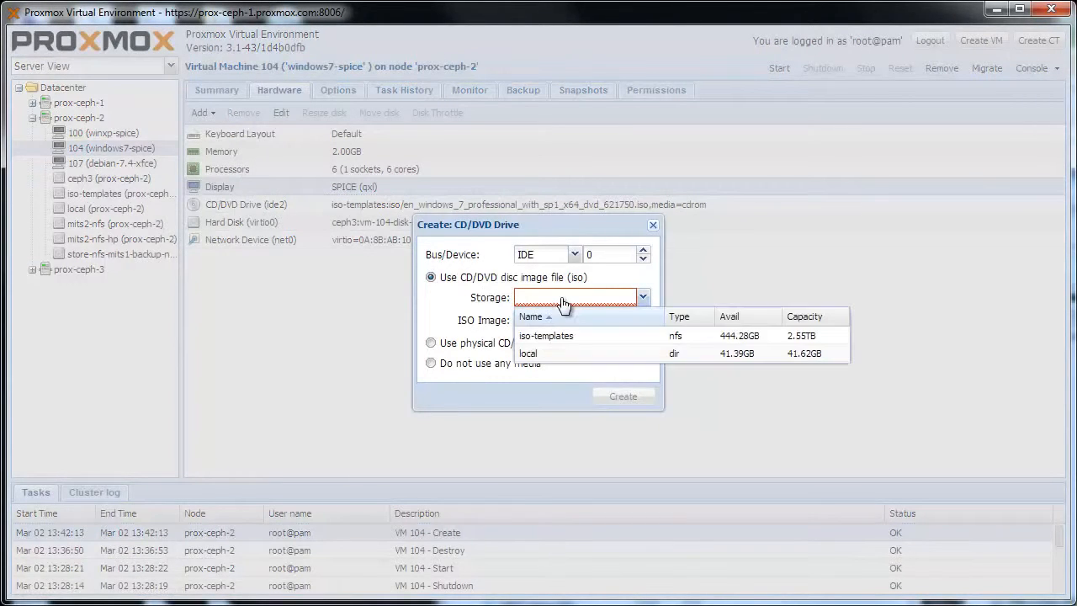
pyautogui.click(552, 347)
pyautogui.click(643, 319)
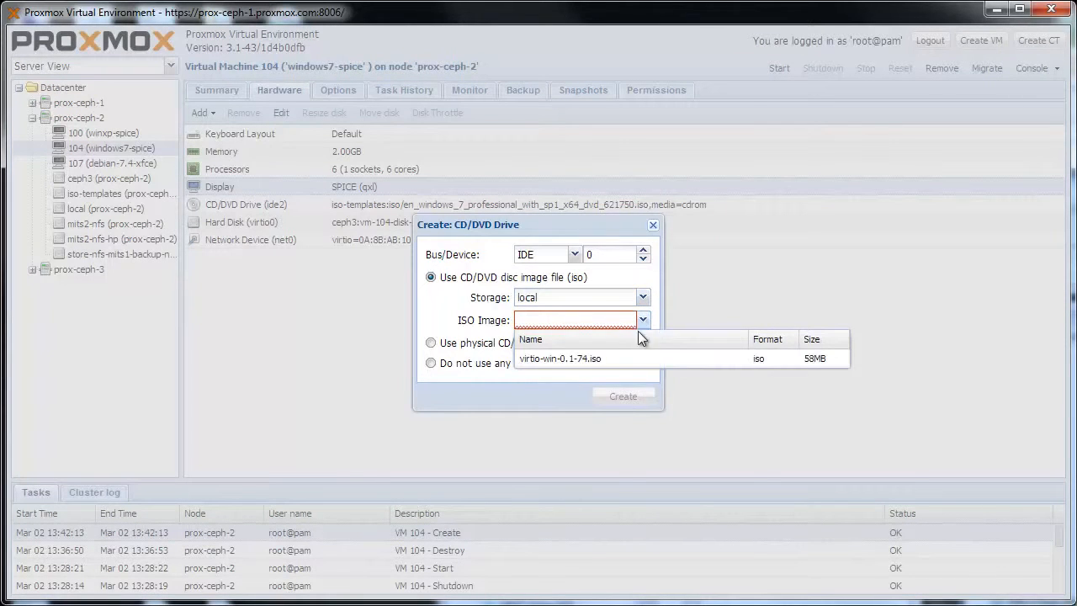
pyautogui.click(602, 359)
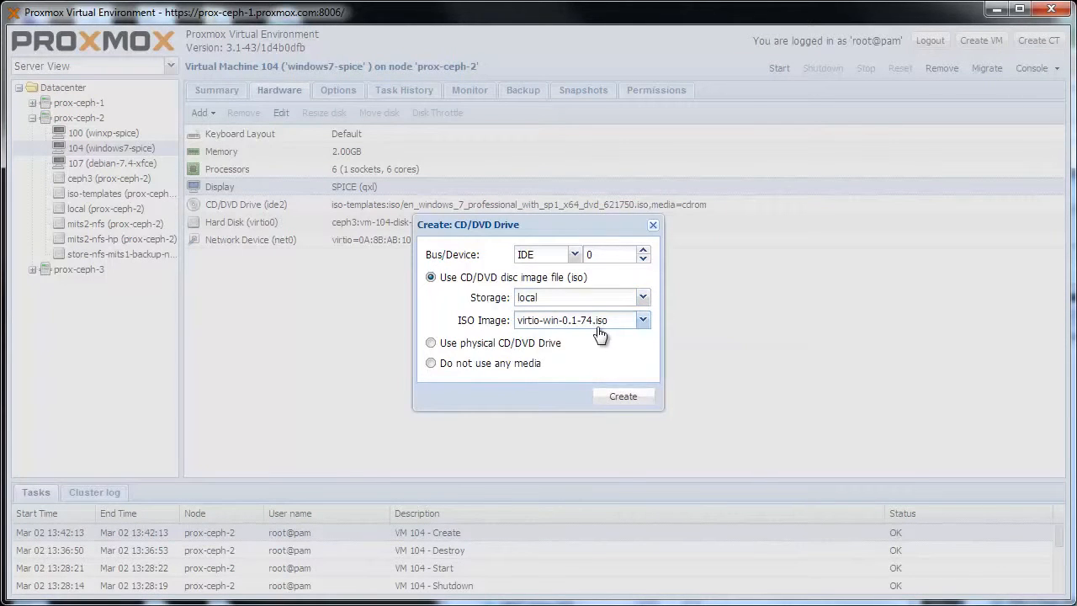
pyautogui.click(619, 399)
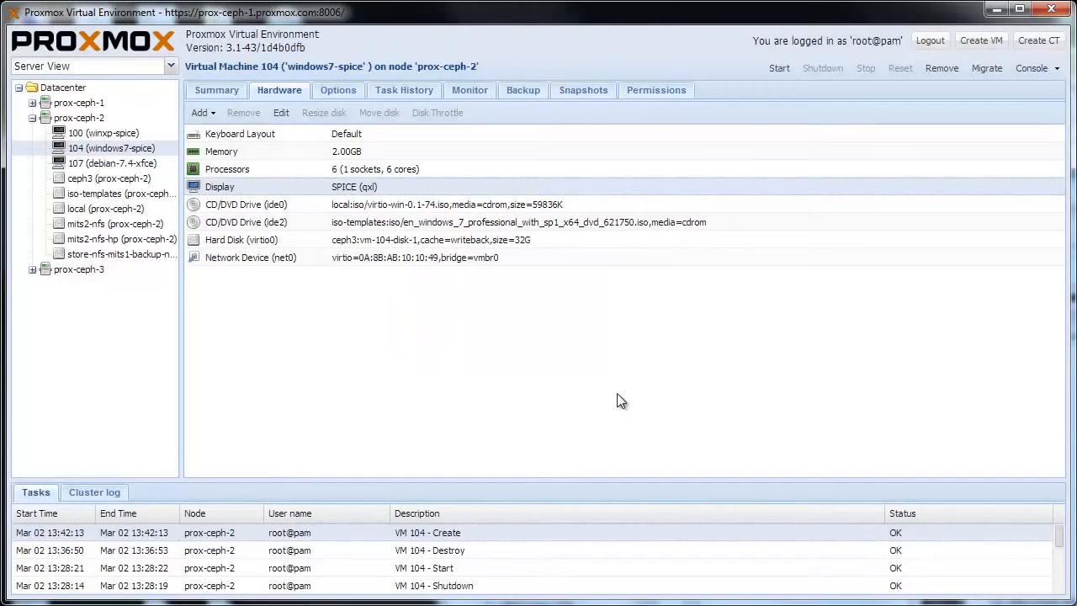
# - Start VM 104, open its console in Remote Viewer and reposition the viewer window so the whole guest display is visible
pyautogui.click(779, 71)
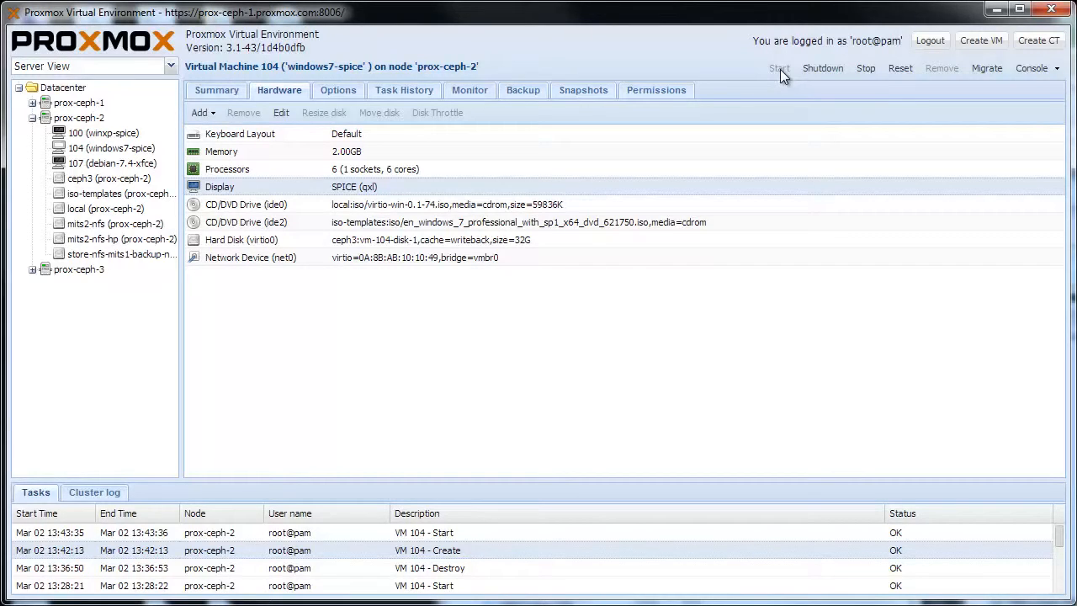
pyautogui.click(1032, 69)
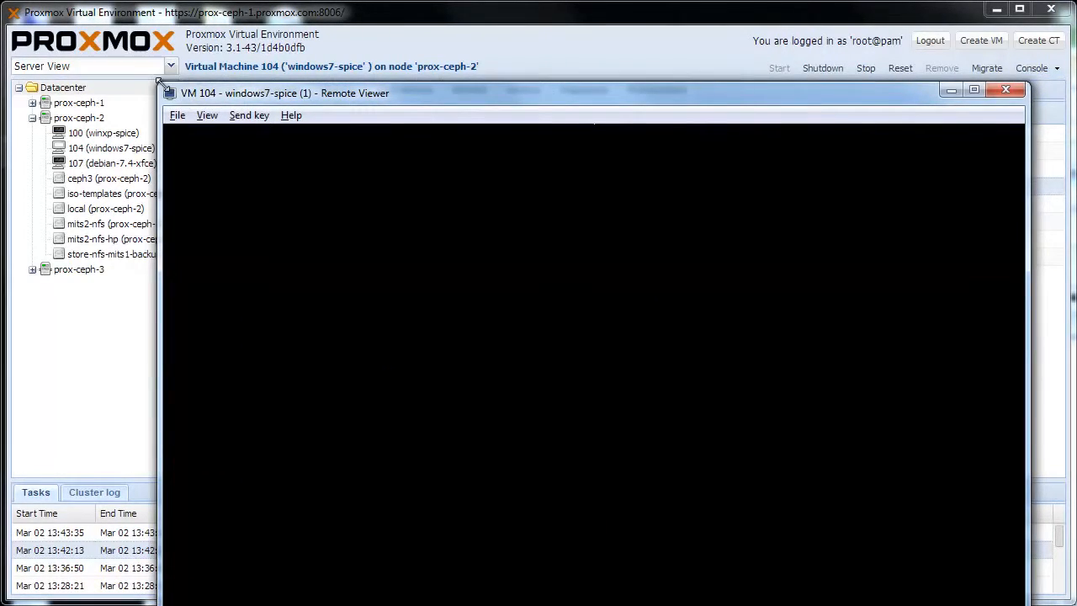
pyautogui.moveTo(380, 284); pyautogui.dragTo(277, 72)
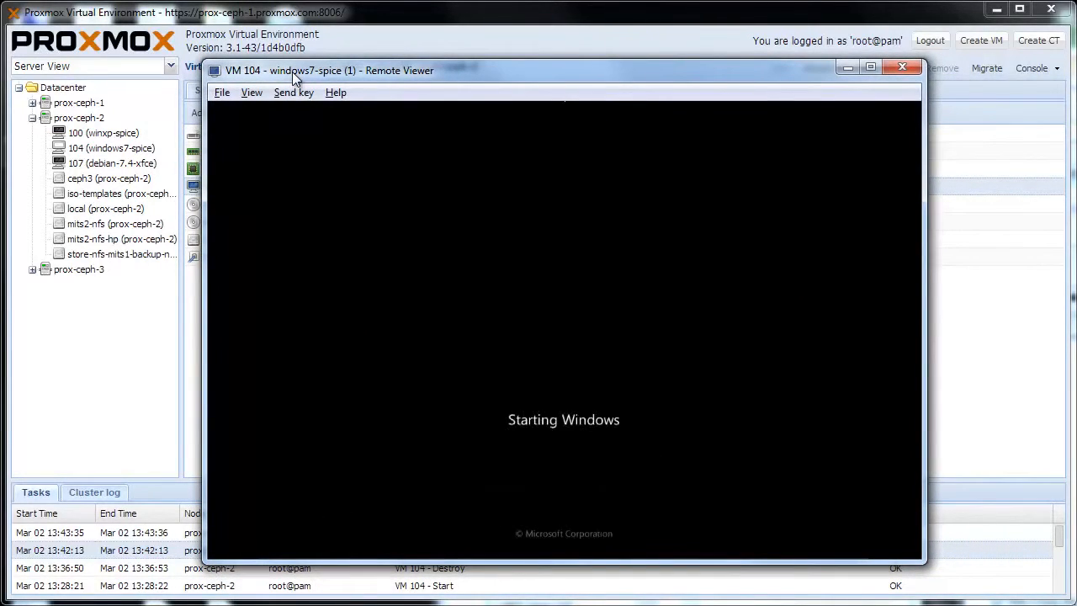
pyautogui.moveTo(292, 71); pyautogui.dragTo(273, 44)
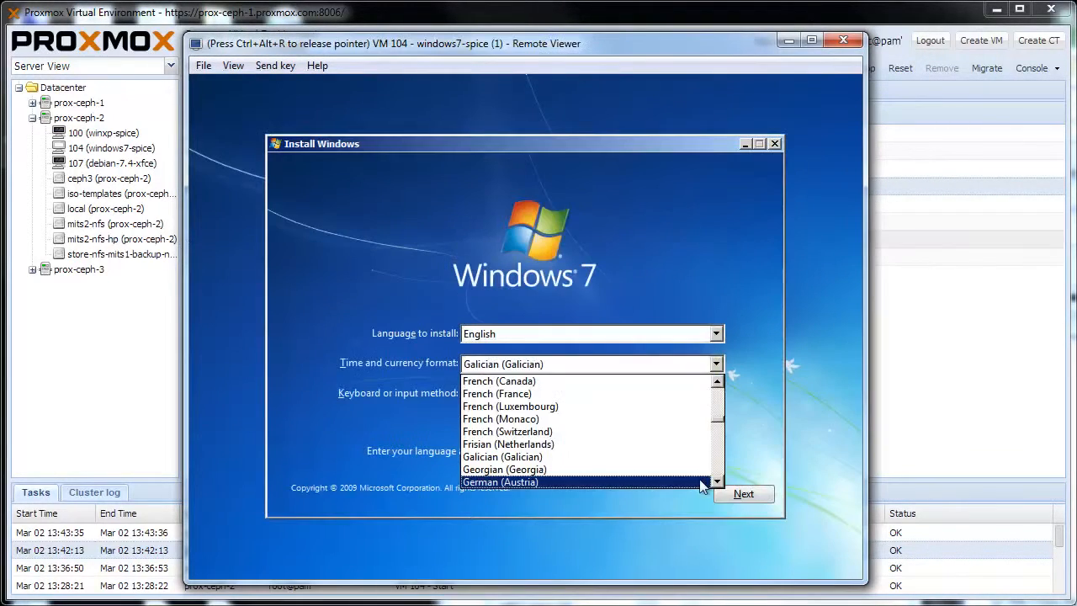
# - Set the time and currency format to German (Austria) in Windows 7 setup and start the installation
pyautogui.click(702, 482)
pyautogui.click(734, 497)
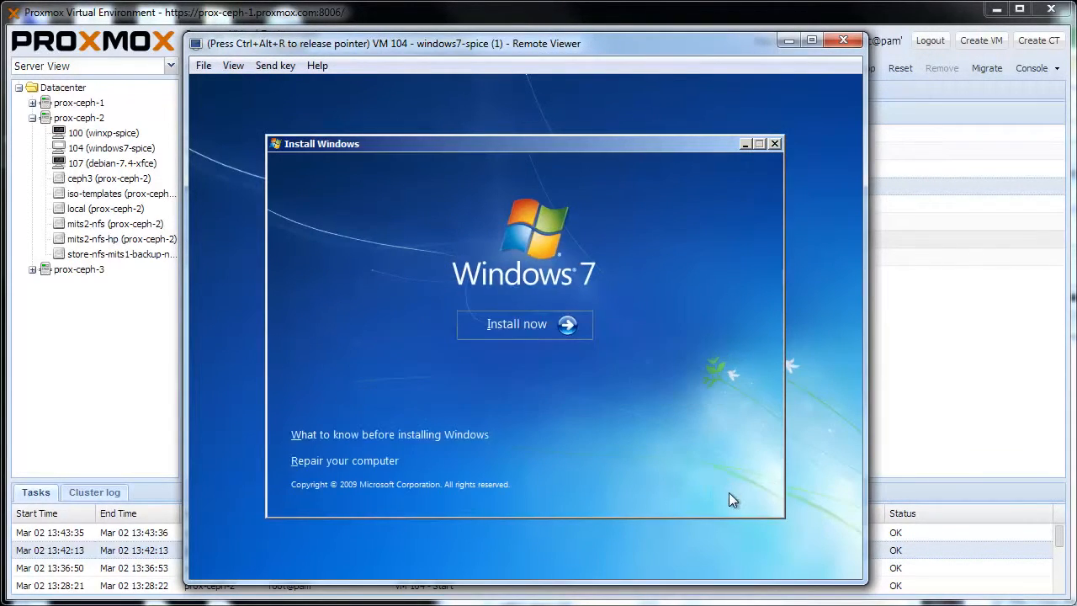
pyautogui.click(578, 334)
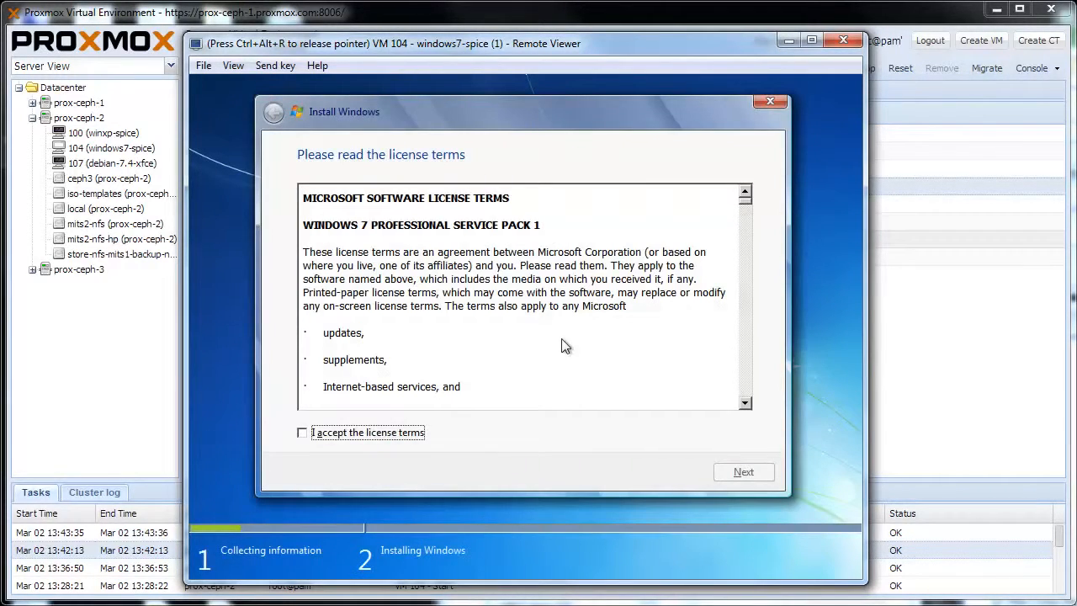
# - Accept the Windows license terms and choose the Custom (advanced) installation type
pyautogui.click(417, 434)
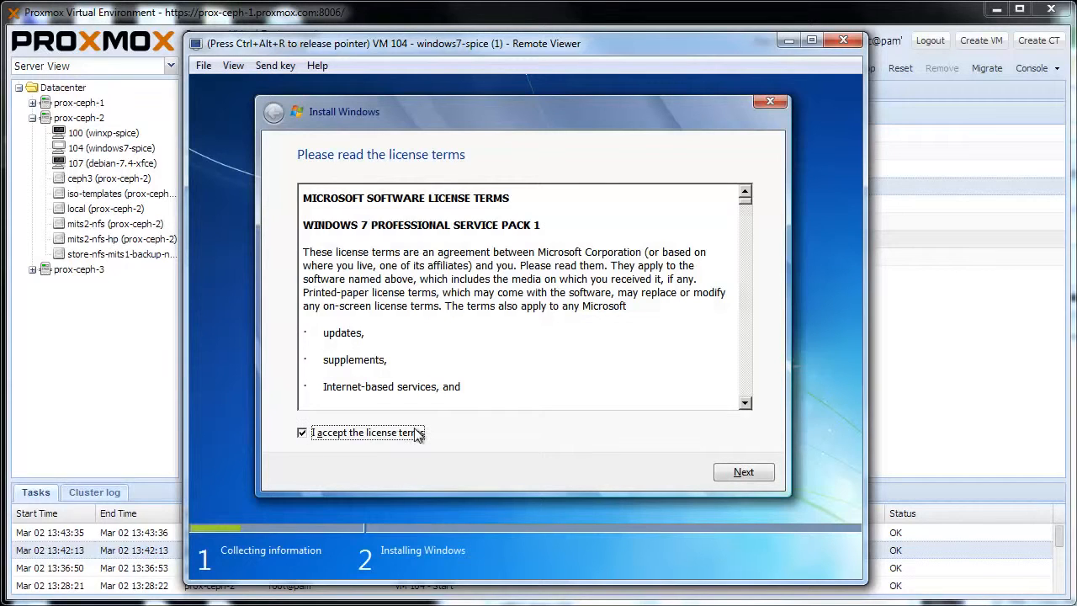
pyautogui.click(711, 475)
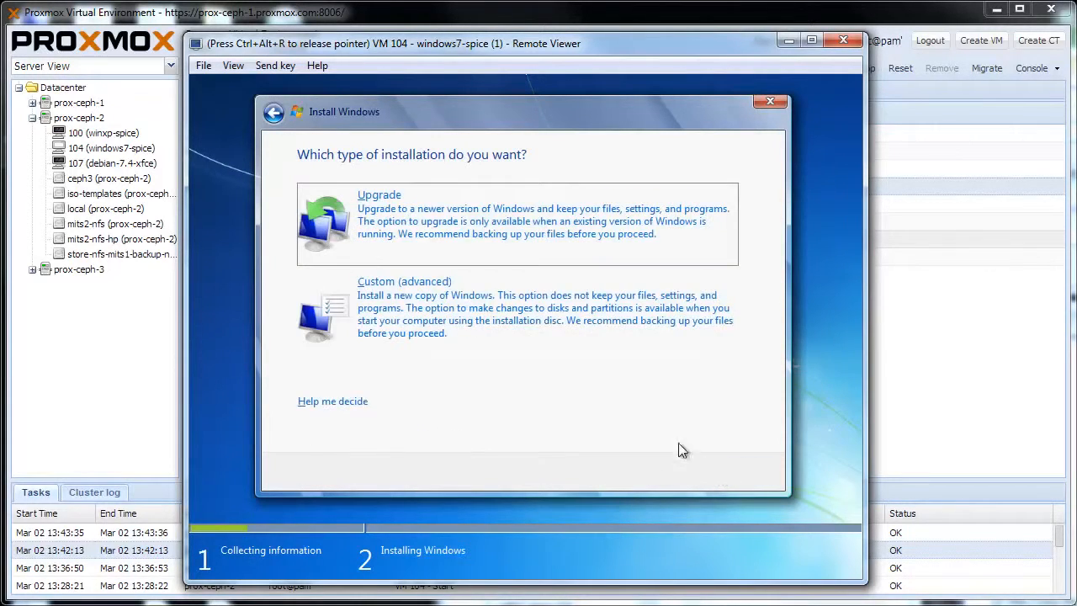
pyautogui.click(454, 327)
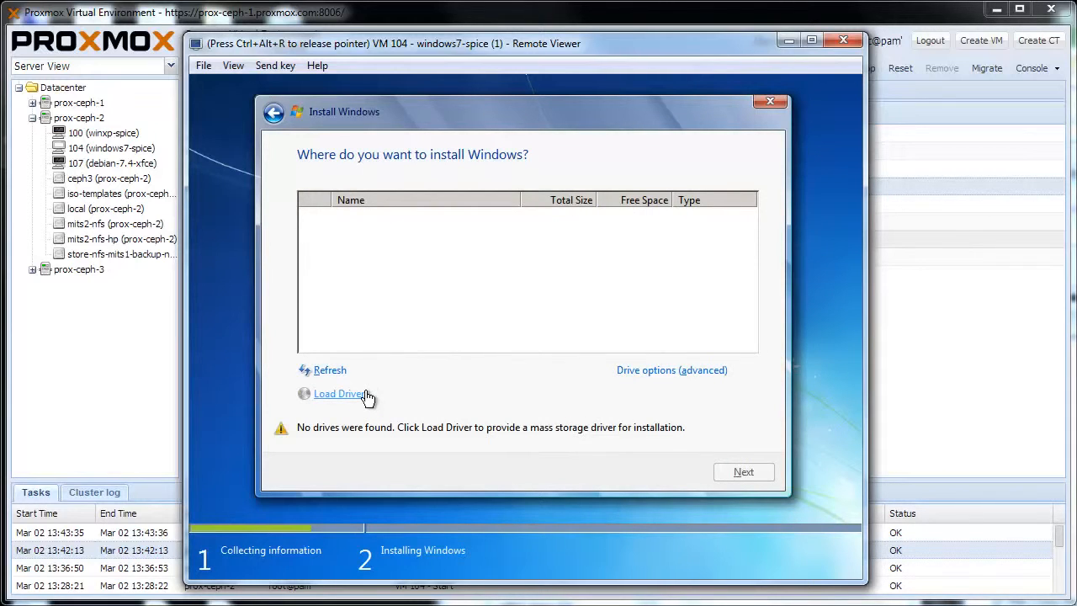
# - Load drivers for the installation from the WIN7\AMD64 folder on CD Drive (D:)
pyautogui.click(337, 394)
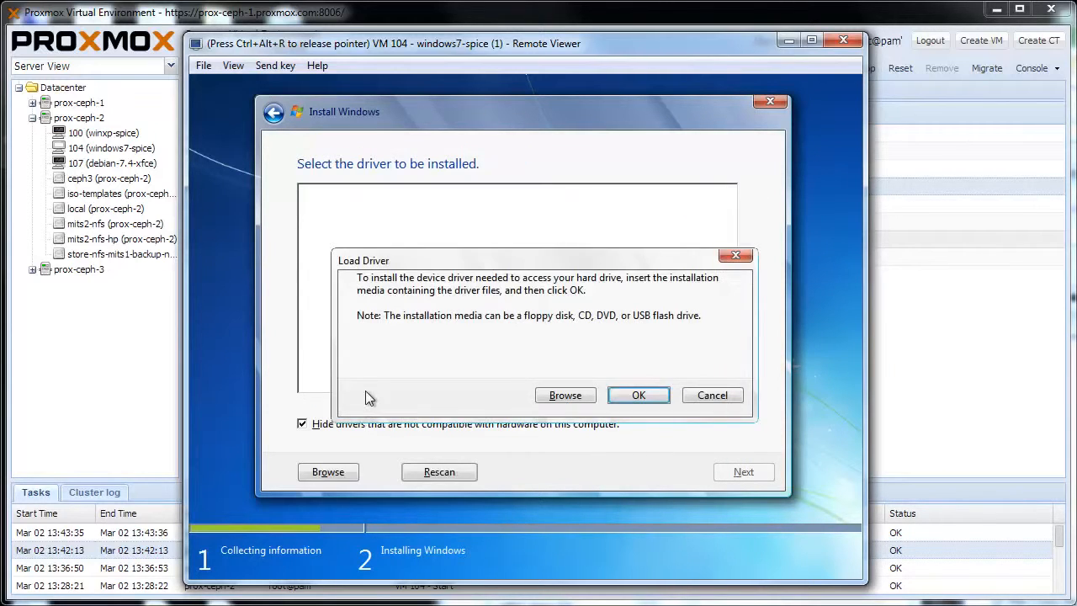
pyautogui.click(554, 402)
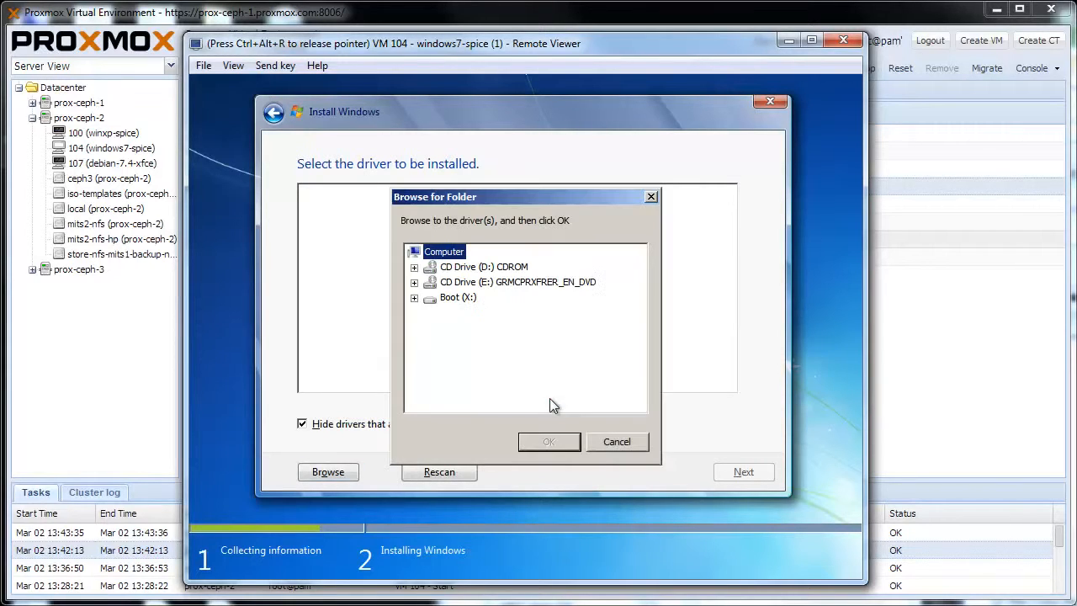
pyautogui.click(415, 267)
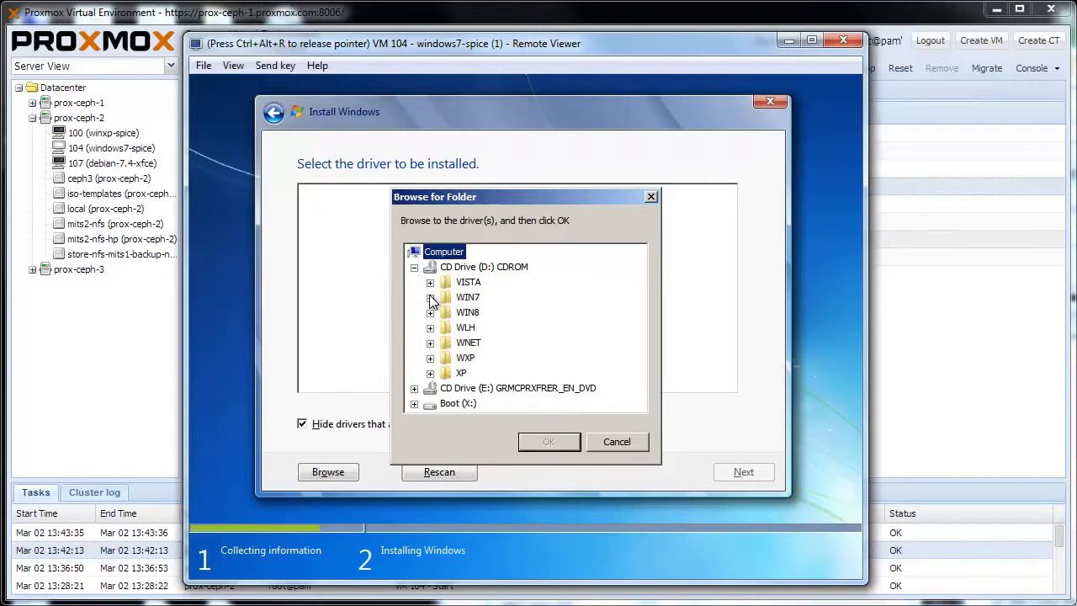
pyautogui.click(430, 298)
pyautogui.click(483, 315)
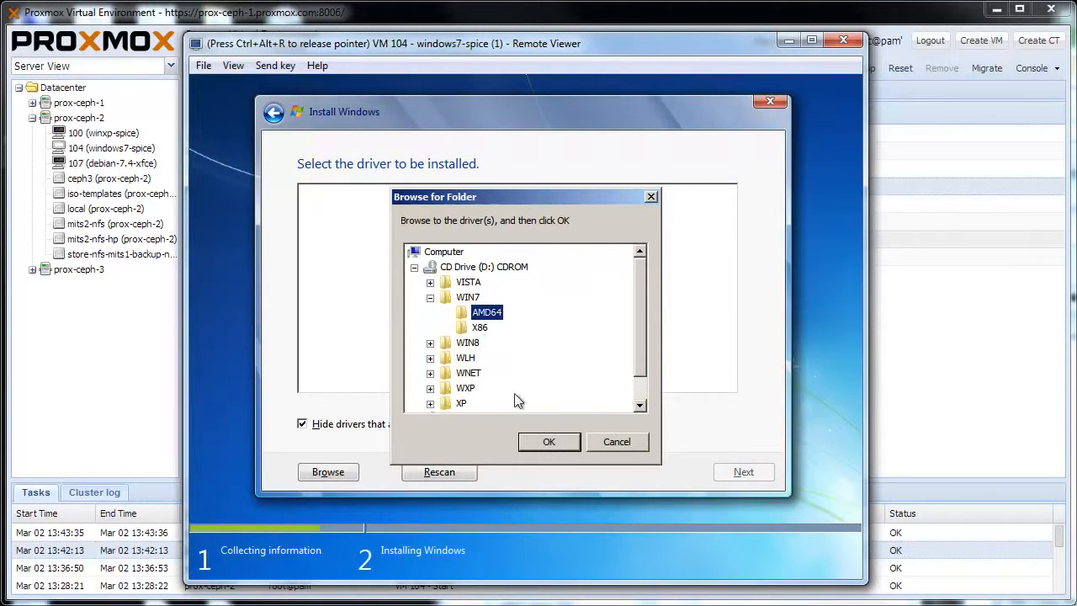
pyautogui.click(538, 443)
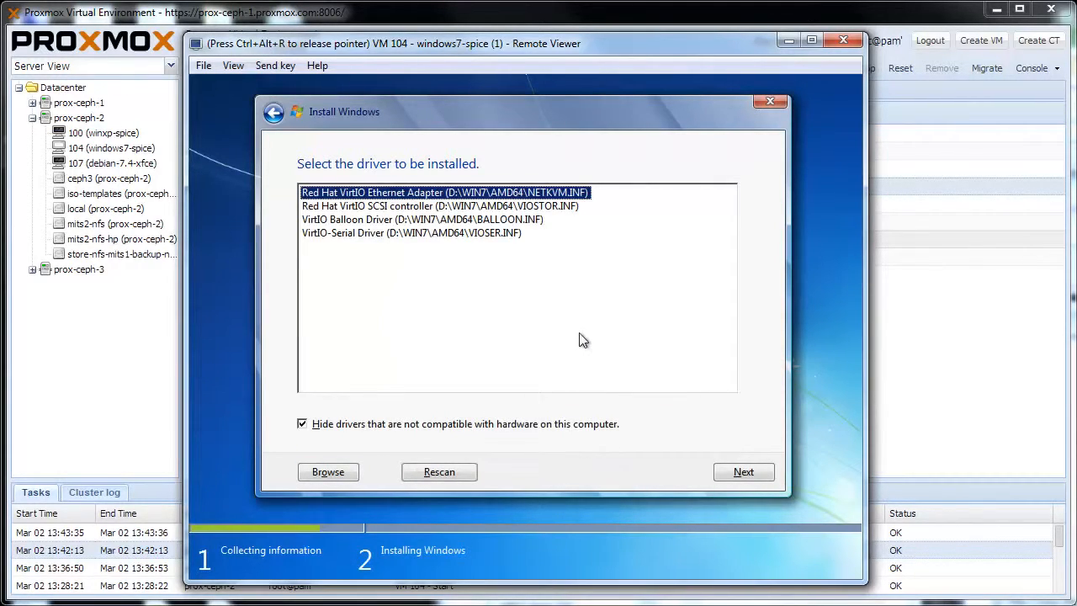
# - Install all four listed VirtIO drivers and start installing Windows on the Disk 0 unallocated space
pyautogui.moveTo(522, 281); pyautogui.dragTo(461, 195)
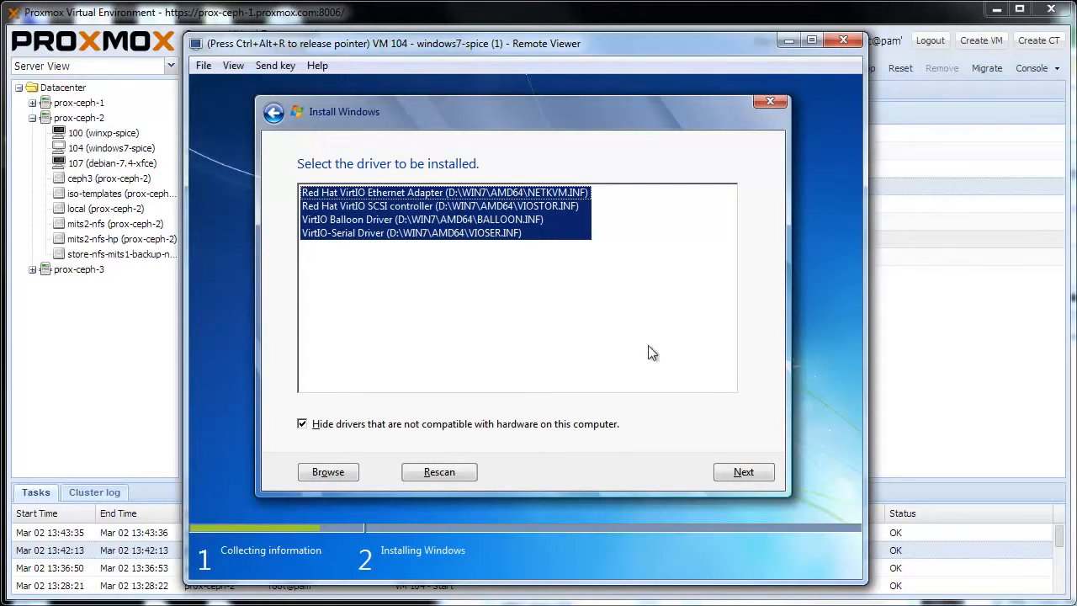
pyautogui.click(753, 471)
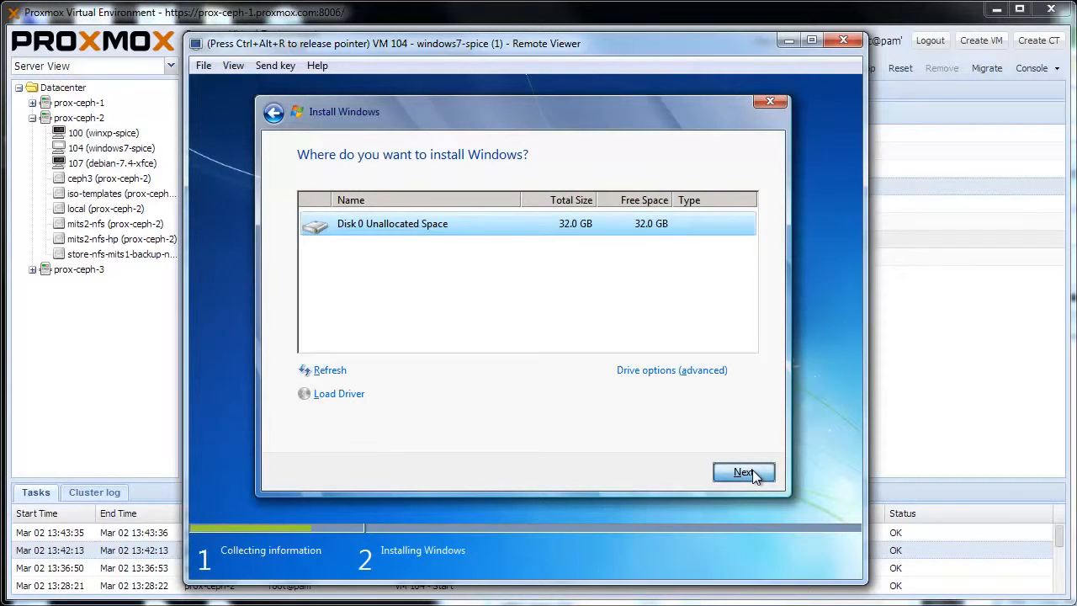
pyautogui.click(753, 471)
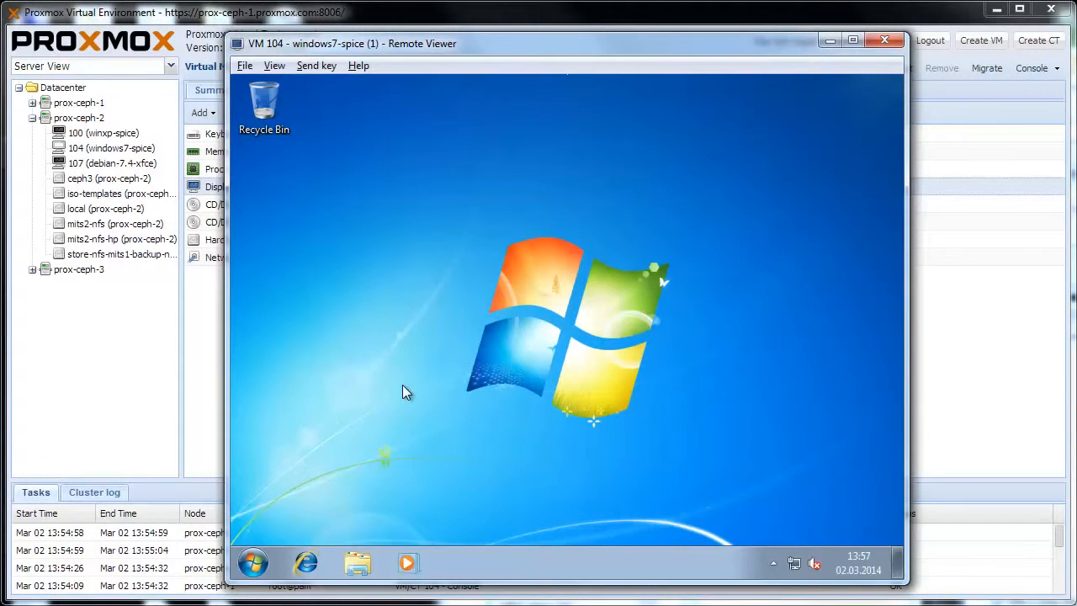
# - Open the SPICE website's Download page in the guest's Internet Explorer and find the Windows guest tools
pyautogui.click(404, 388)
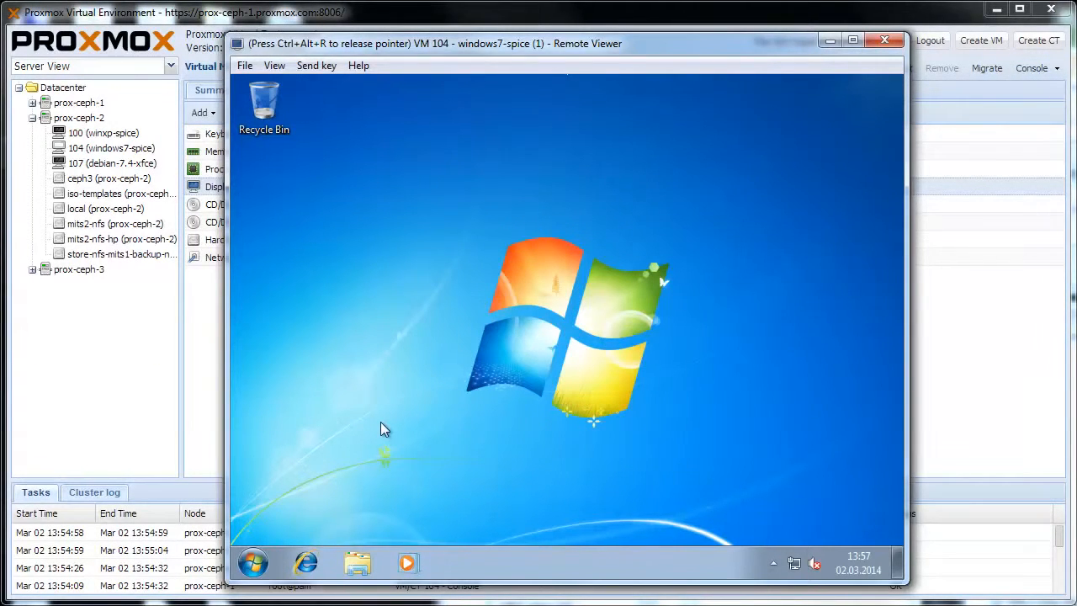
pyautogui.click(310, 559)
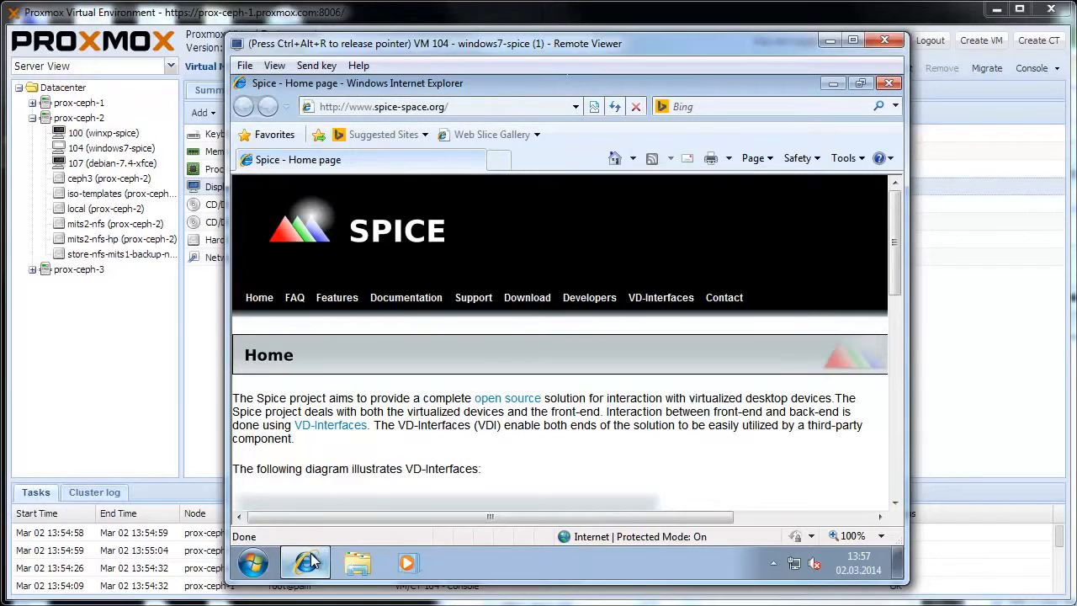
pyautogui.click(512, 311)
pyautogui.scroll(-5, 454, 425)
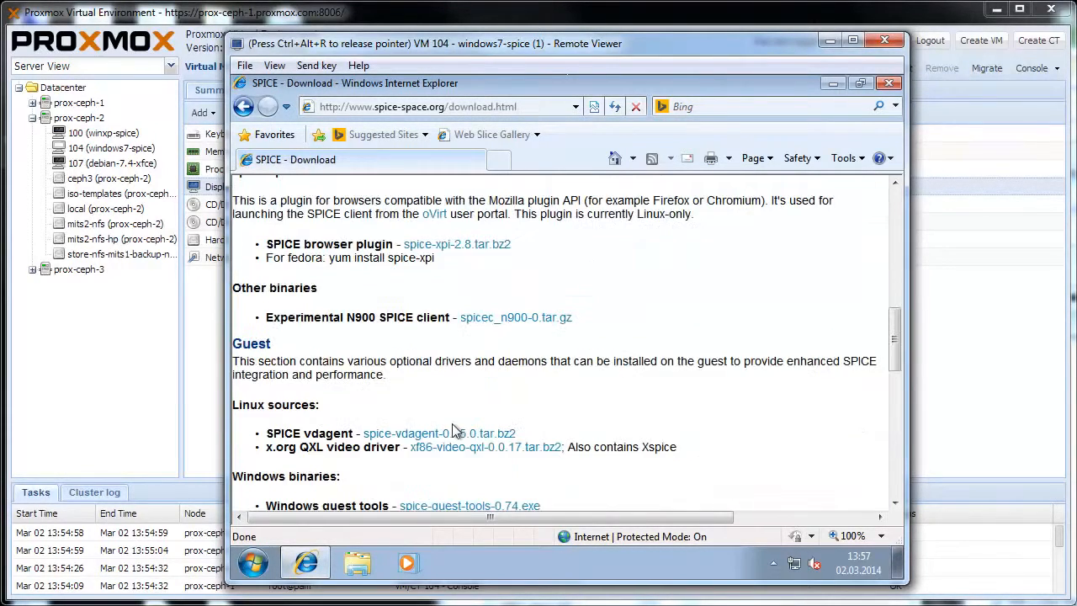
pyautogui.scroll(-1, 459, 455)
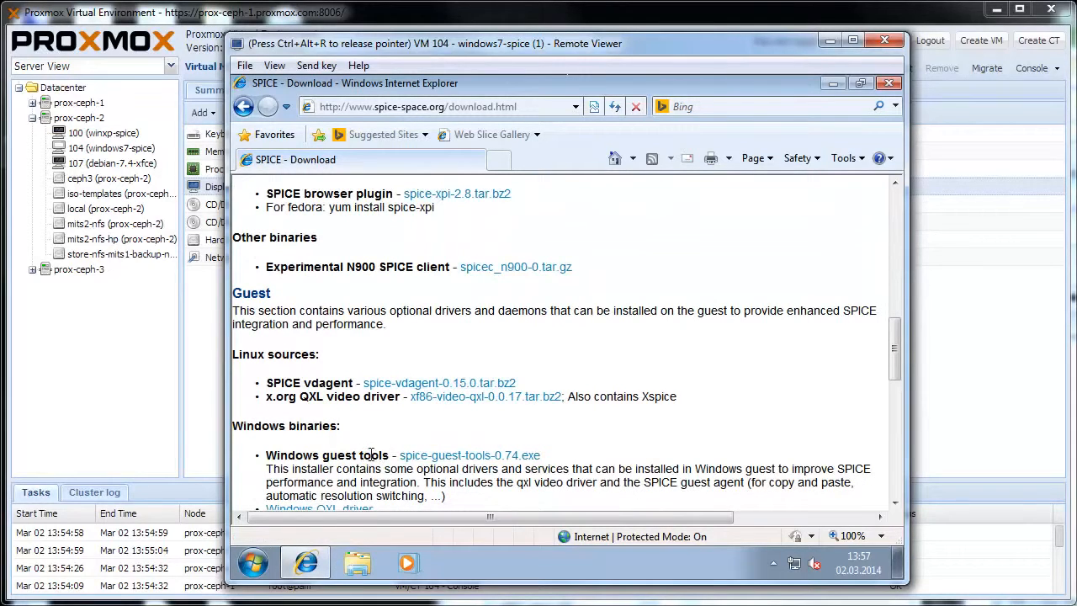
# - Download and run spice-guest-tools-0.74.exe, allow it to make changes, and complete the SPICE Guest Tools installation with its license accepted
pyautogui.click(462, 459)
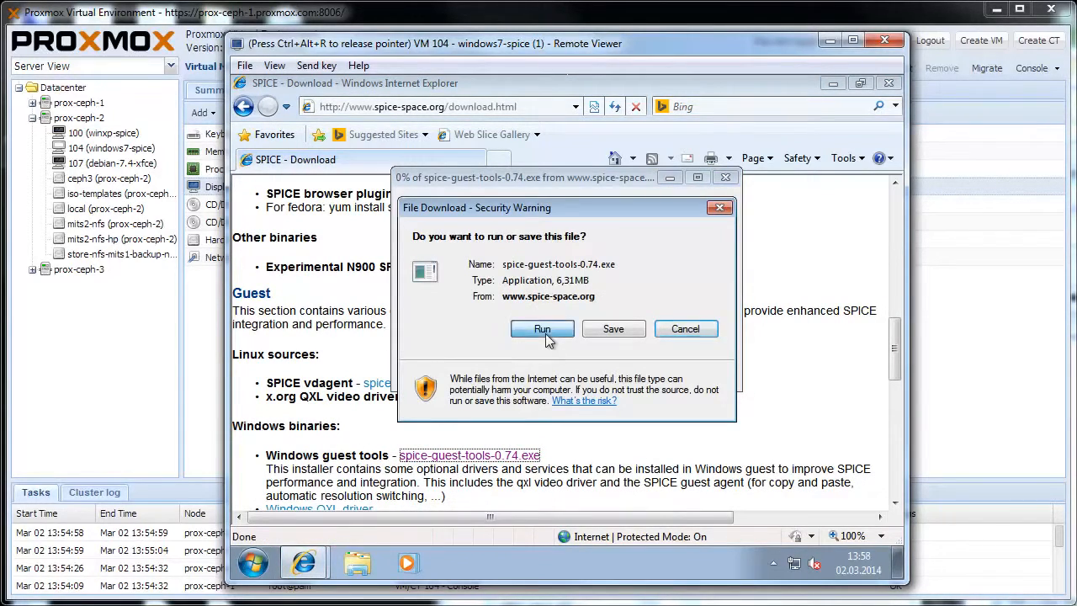
pyautogui.click(543, 329)
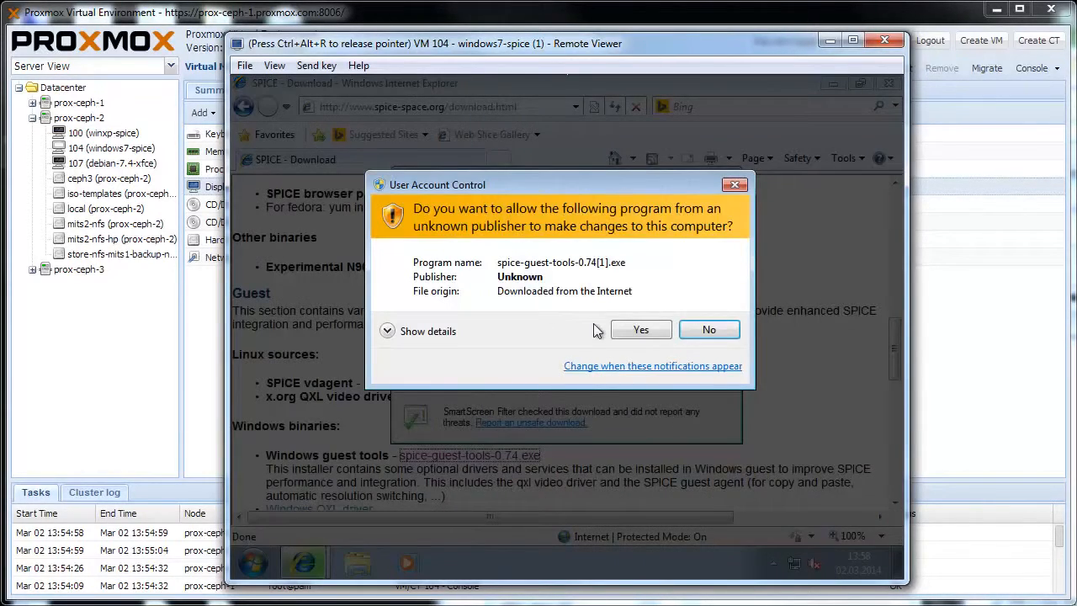
pyautogui.click(618, 327)
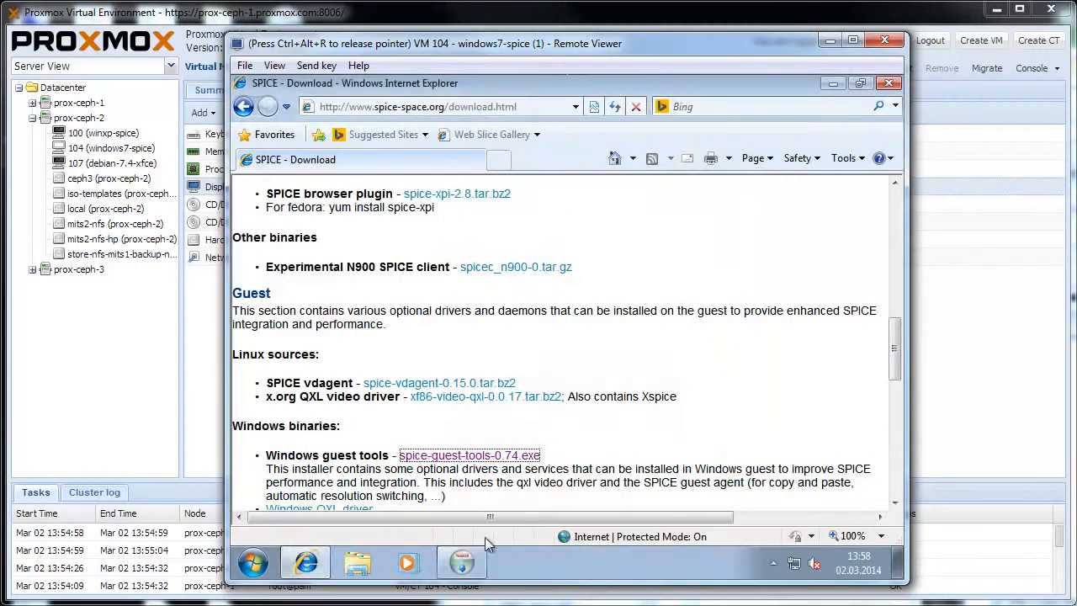
pyautogui.click(645, 451)
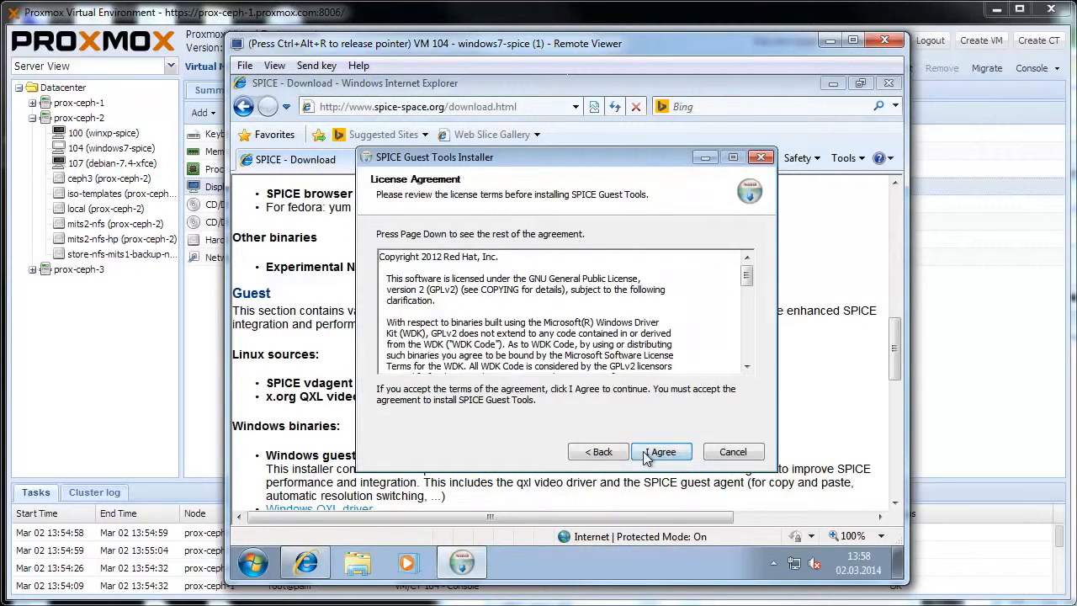
pyautogui.click(648, 453)
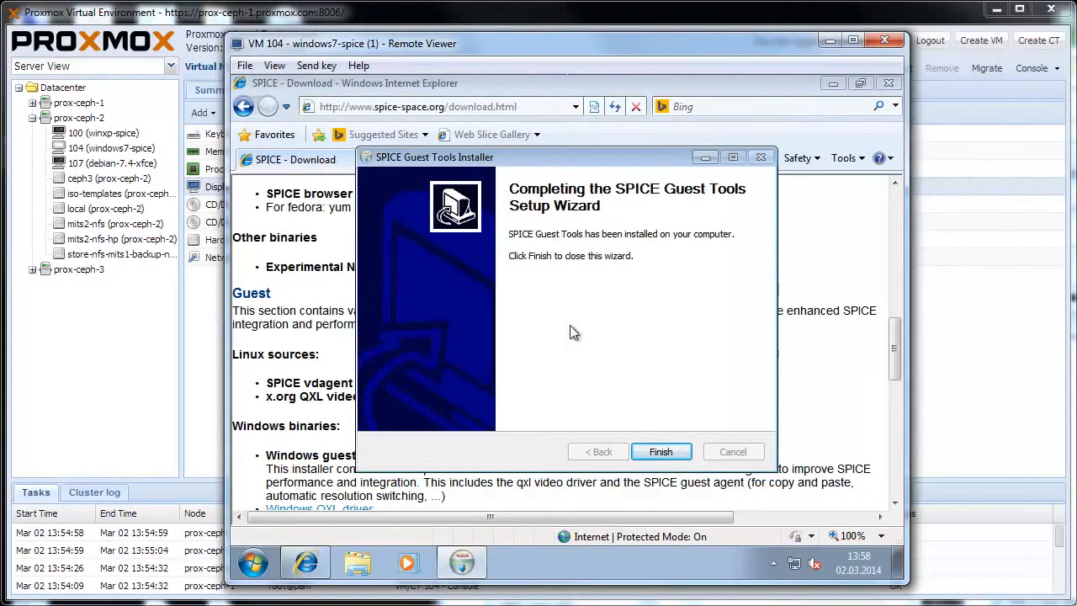
pyautogui.click(669, 452)
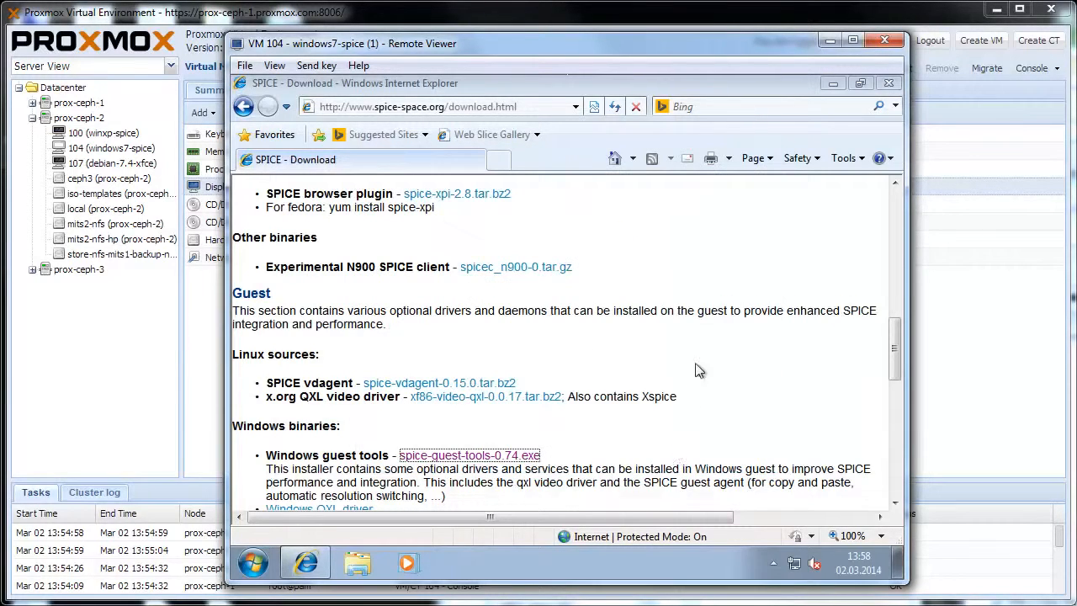
# - Restart Windows 7 inside the virtual machine
pyautogui.click(252, 562)
pyautogui.click(523, 519)
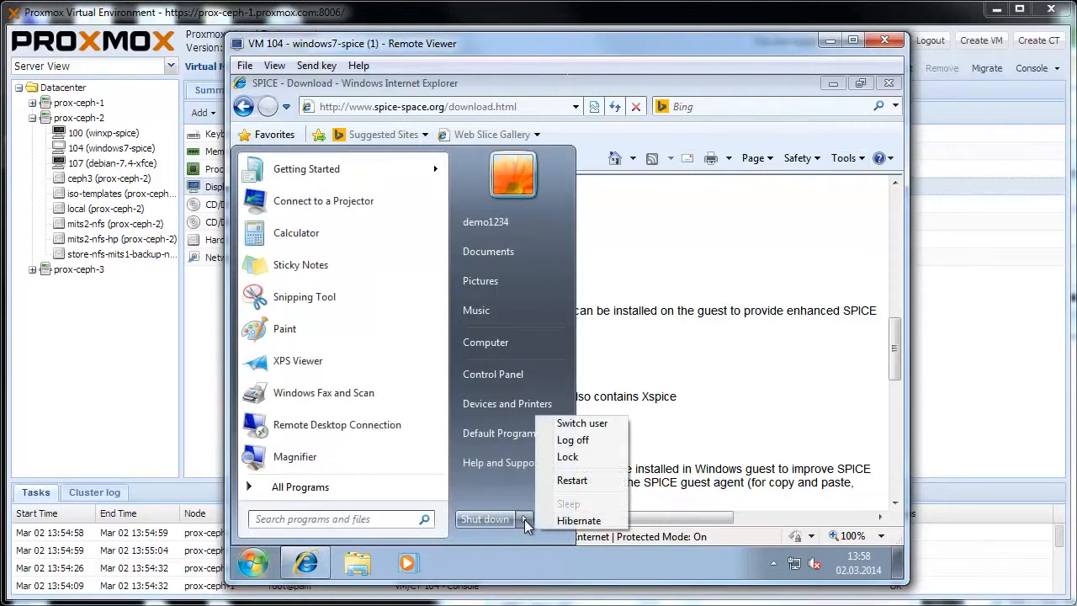
pyautogui.click(582, 482)
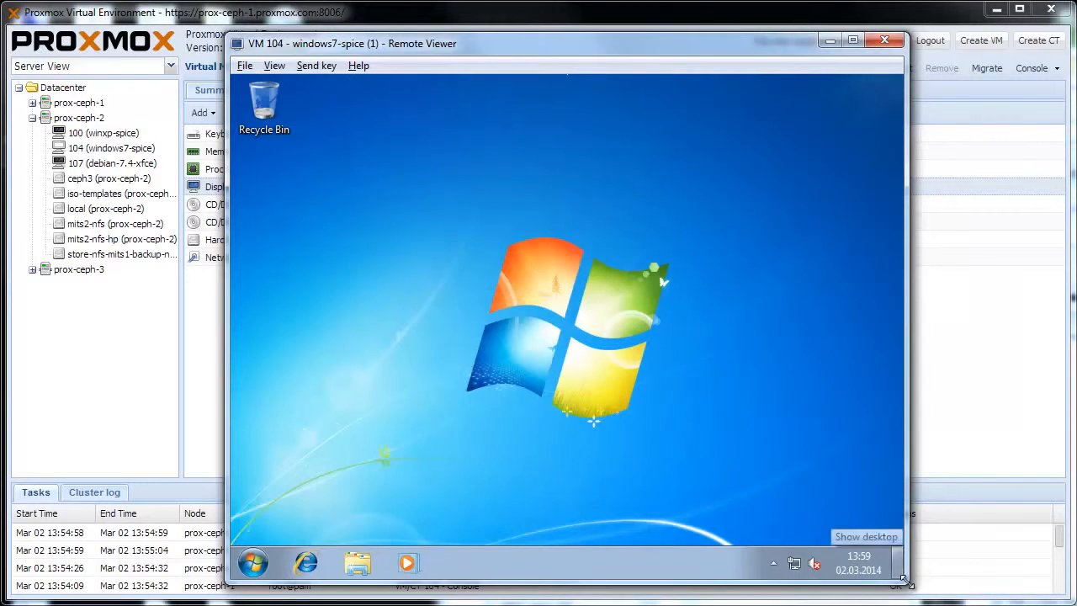
# - Widen the VM 104 Remote Viewer window and shift it over the server tree, with its height reaching almost the full screen
pyautogui.moveTo(908, 582); pyautogui.dragTo(1024, 364)
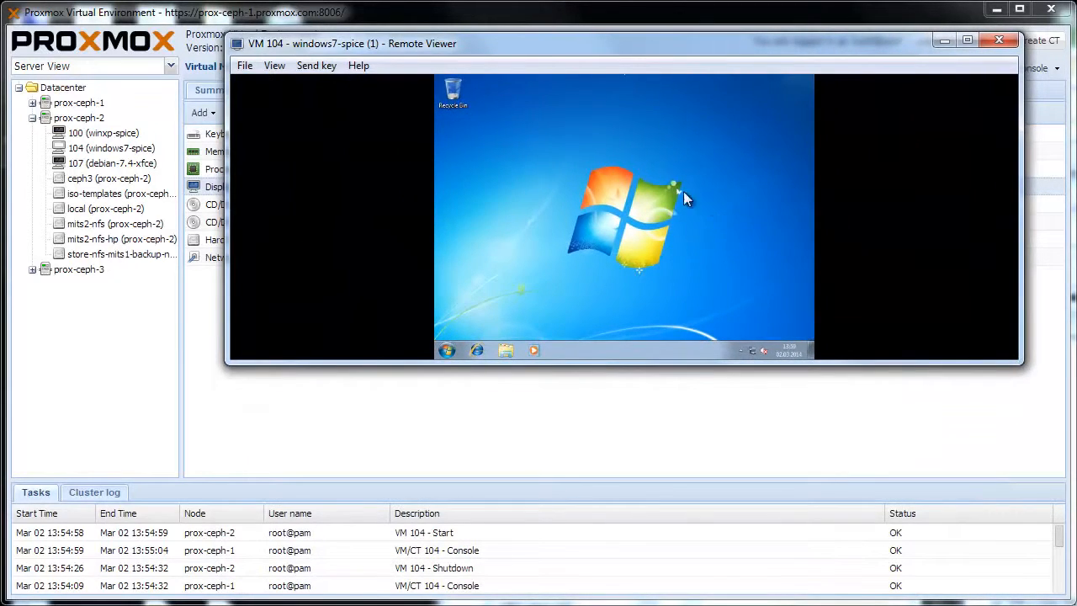
pyautogui.moveTo(580, 41); pyautogui.dragTo(463, 53)
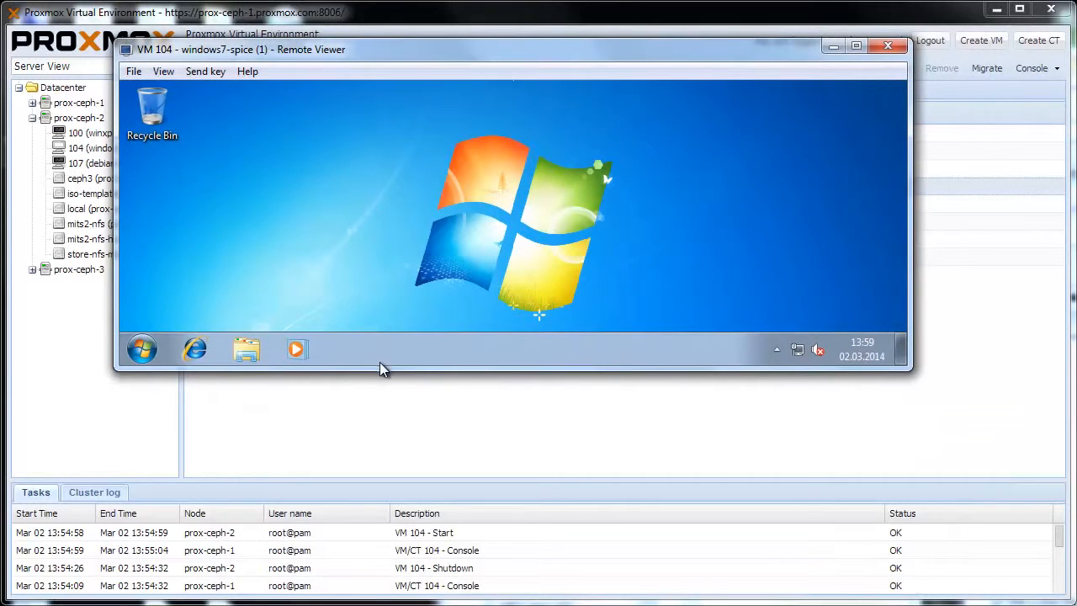
pyautogui.moveTo(389, 367); pyautogui.dragTo(396, 579)
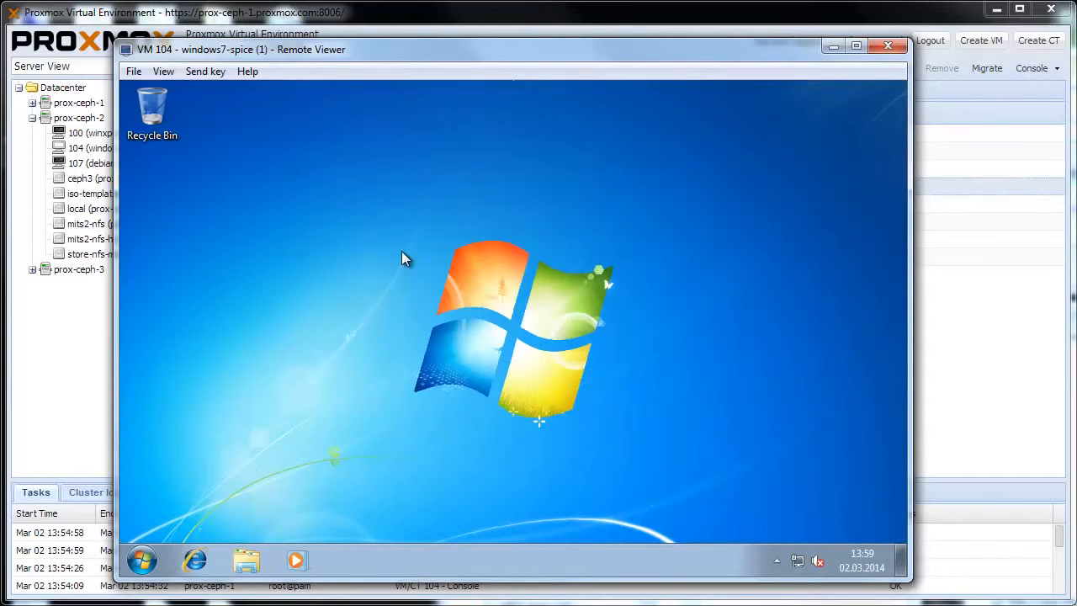
# - Check the Windows 7 guest's screen resolution settings, cancel without changes, and make the Remote Viewer window wider and shorter
pyautogui.rightClick(403, 253)
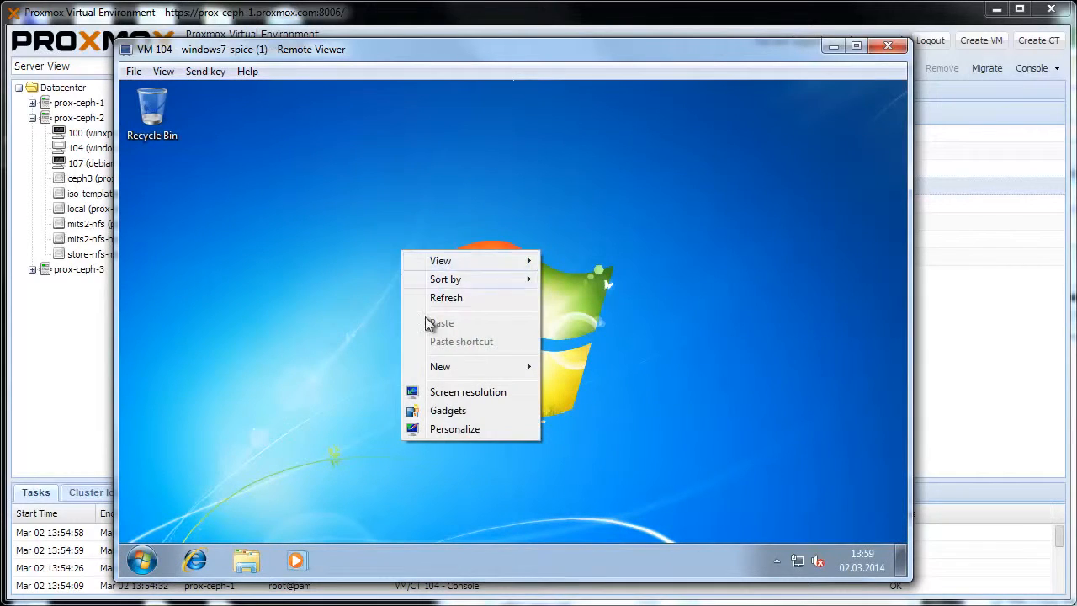
pyautogui.click(461, 393)
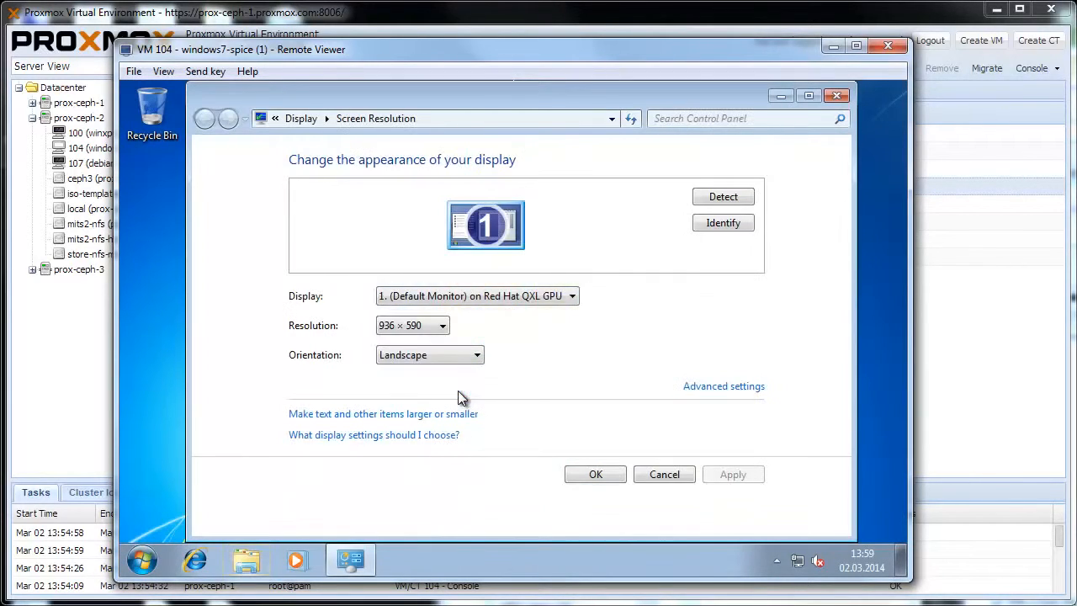
pyautogui.click(633, 473)
pyautogui.moveTo(908, 581); pyautogui.dragTo(1042, 434)
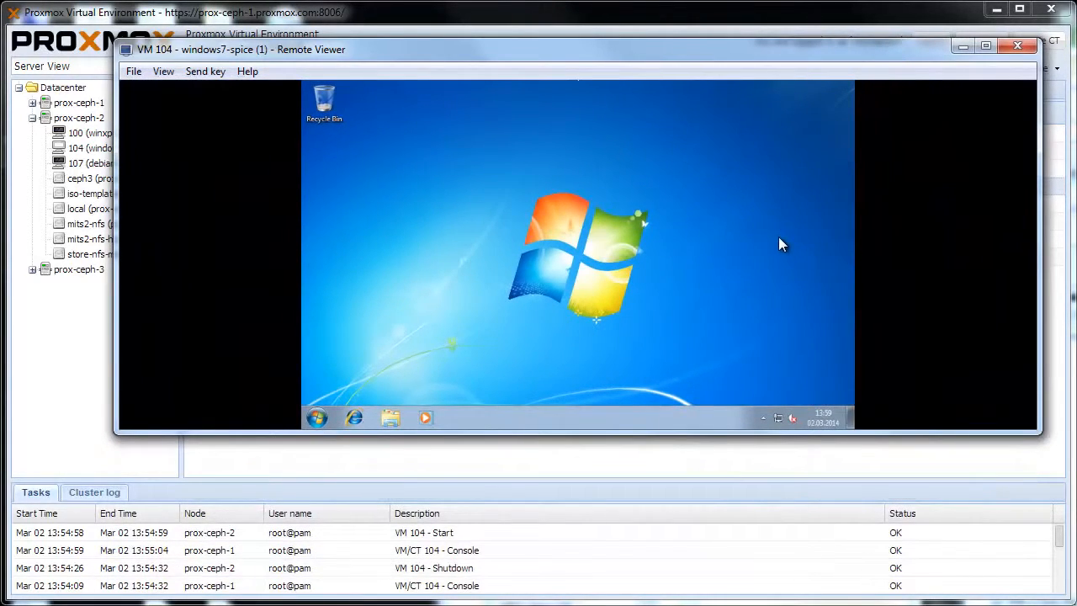